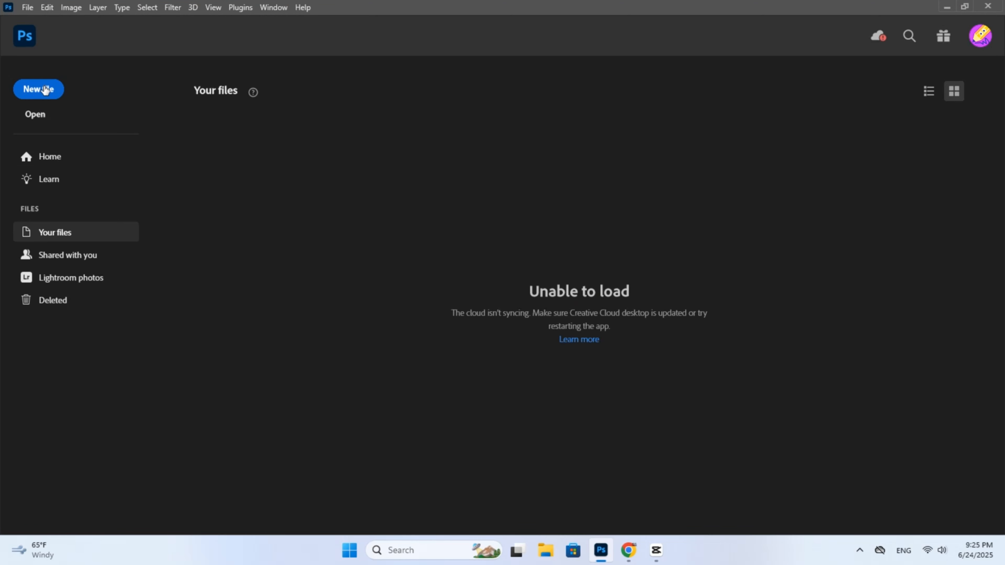
# Start a new document 1920 × 1080 pixels in size with a resolution of 72 pixels/inch.
pyautogui.click(46, 90)
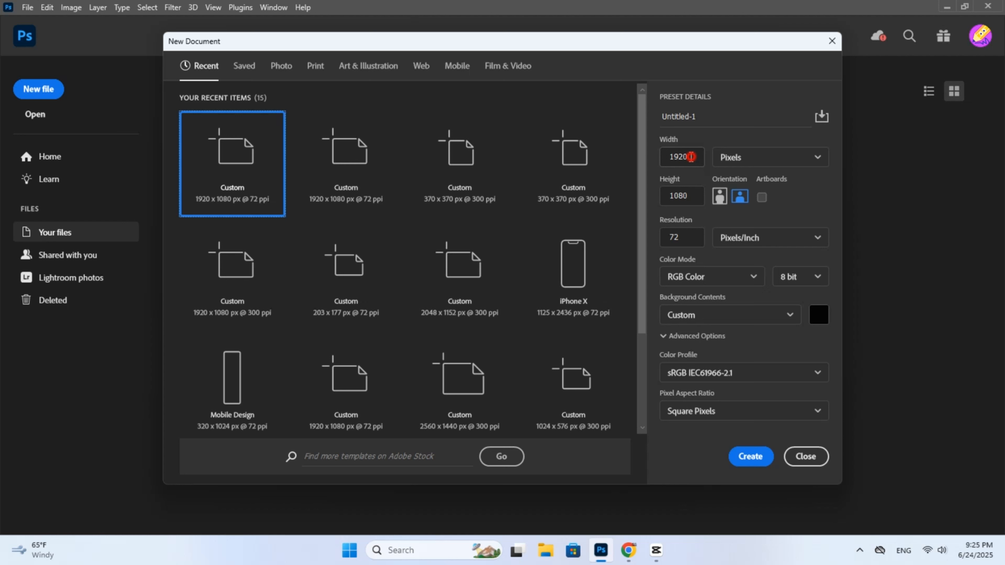
pyautogui.moveTo(692, 158); pyautogui.dragTo(665, 157)
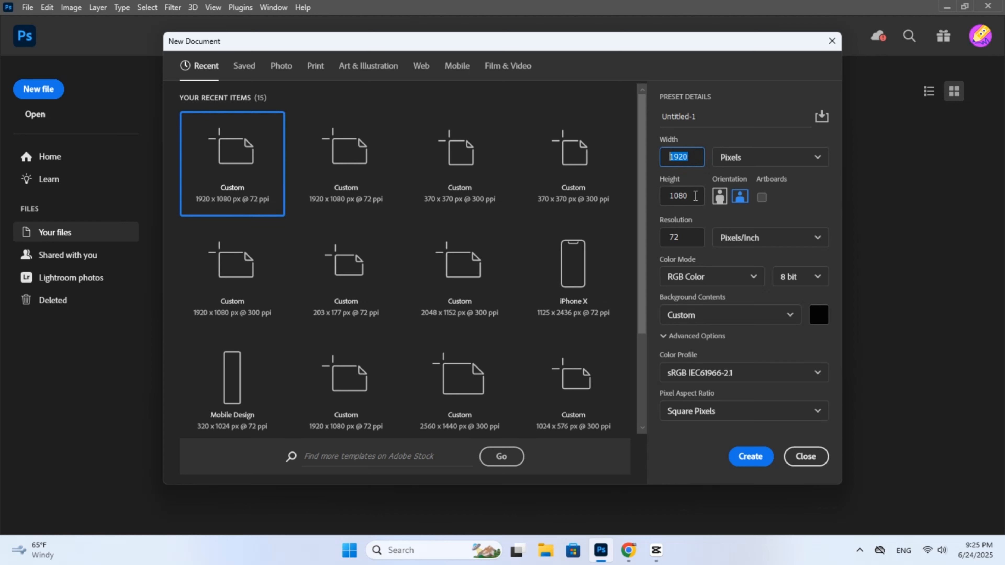
pyautogui.moveTo(694, 196); pyautogui.dragTo(660, 195)
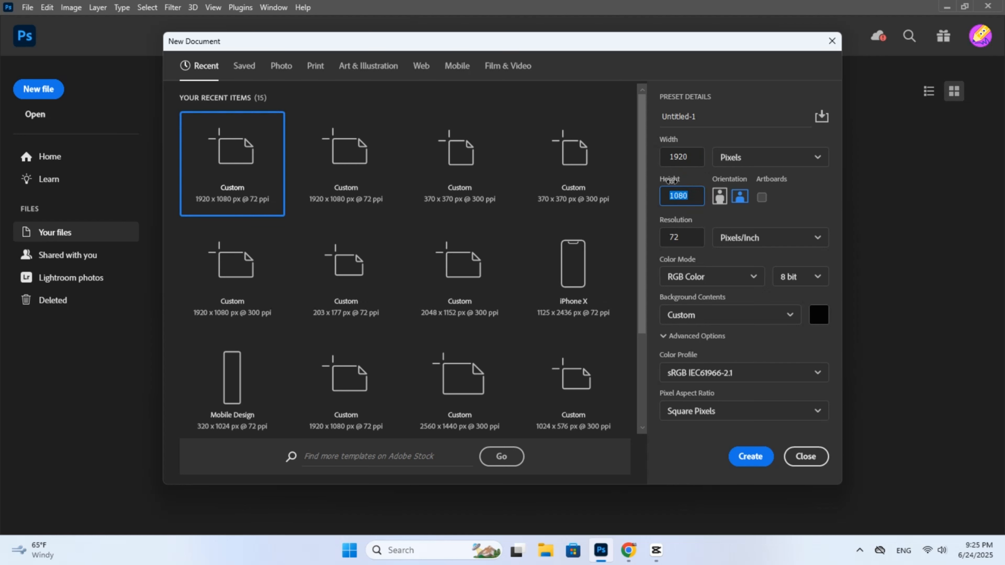
pyautogui.click(745, 159)
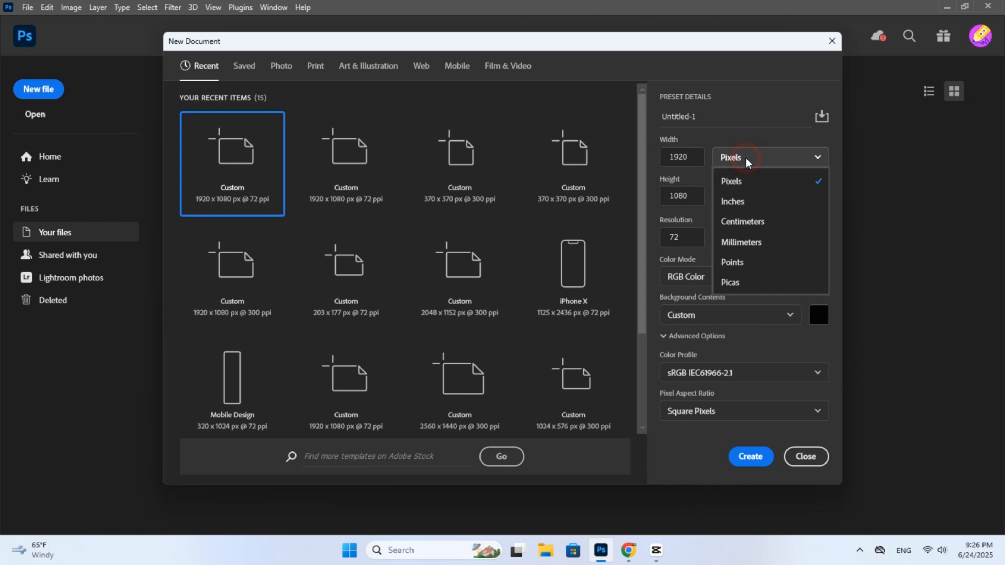
pyautogui.click(746, 182)
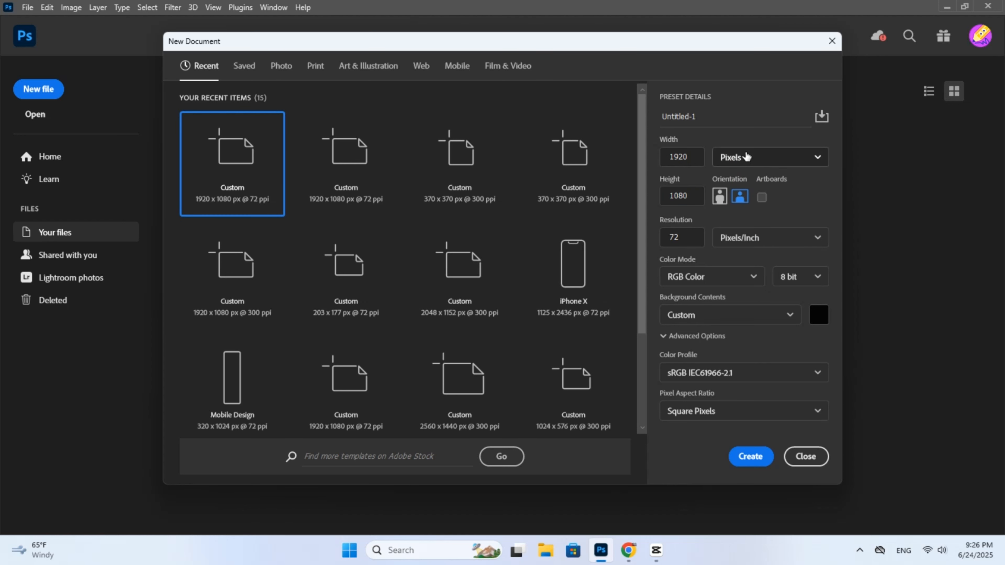
pyautogui.click(686, 234)
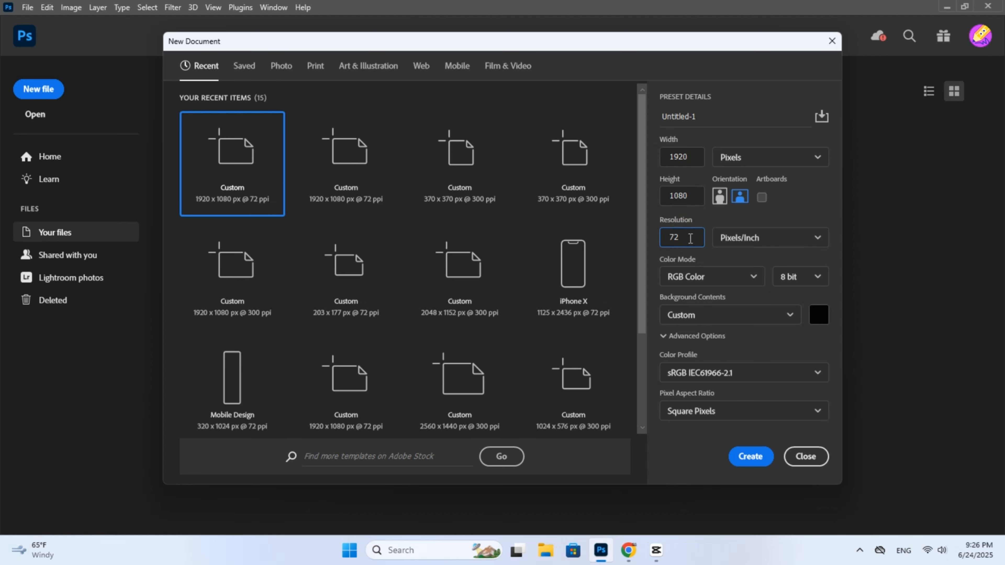
pyautogui.moveTo(689, 237); pyautogui.dragTo(661, 240)
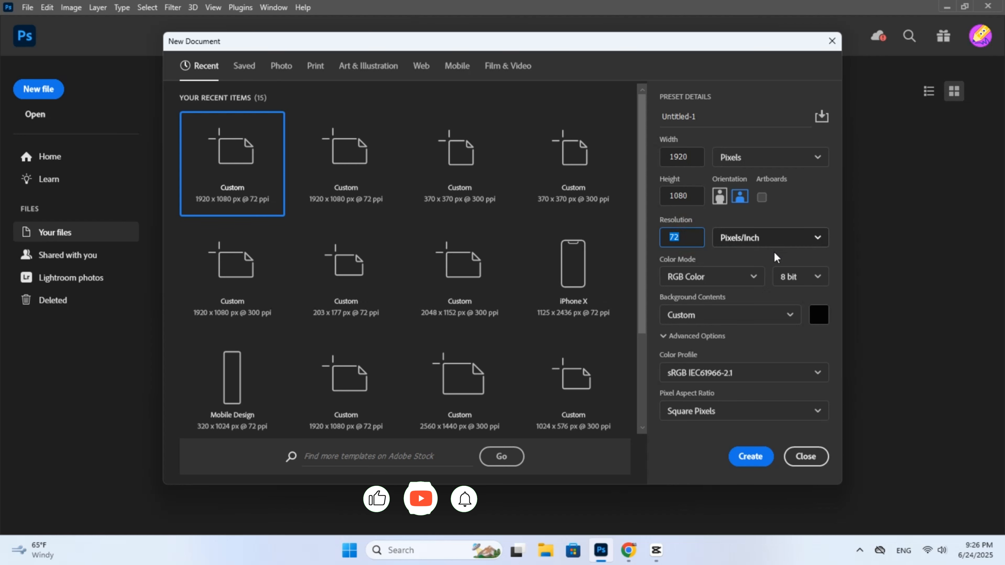
# Choose the near-black colour 030303 as the background and create the document.
pyautogui.click(819, 322)
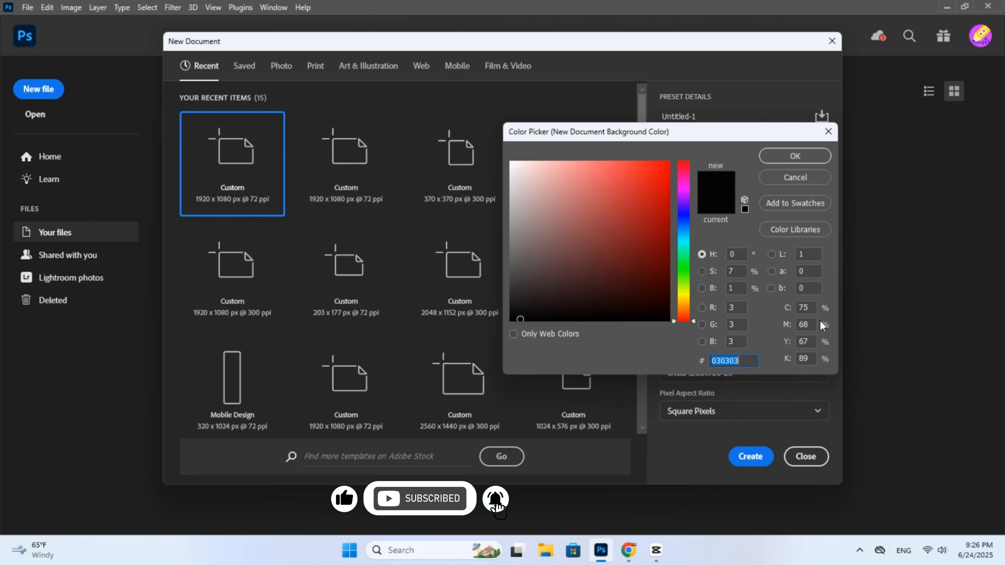
pyautogui.click(522, 319)
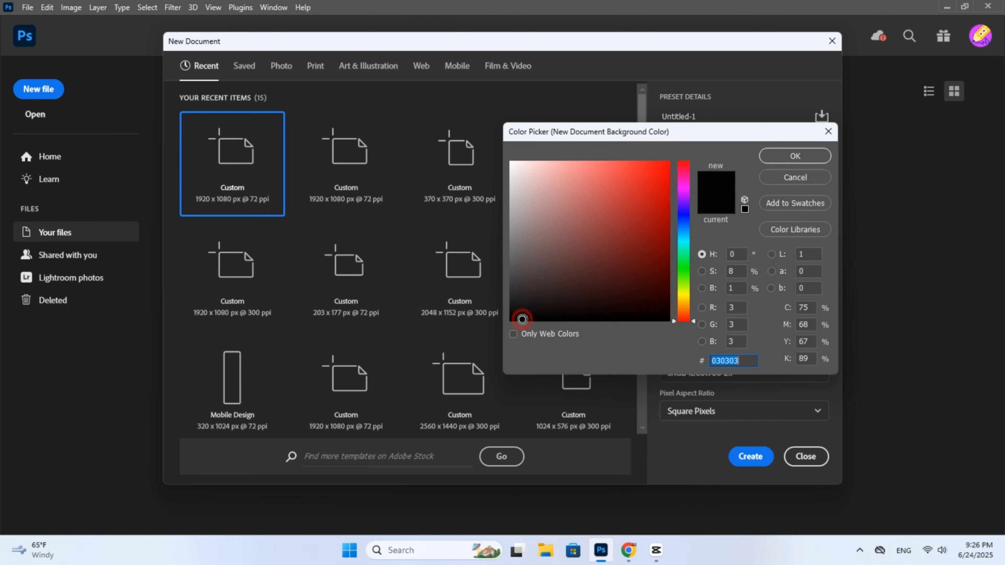
pyautogui.click(786, 156)
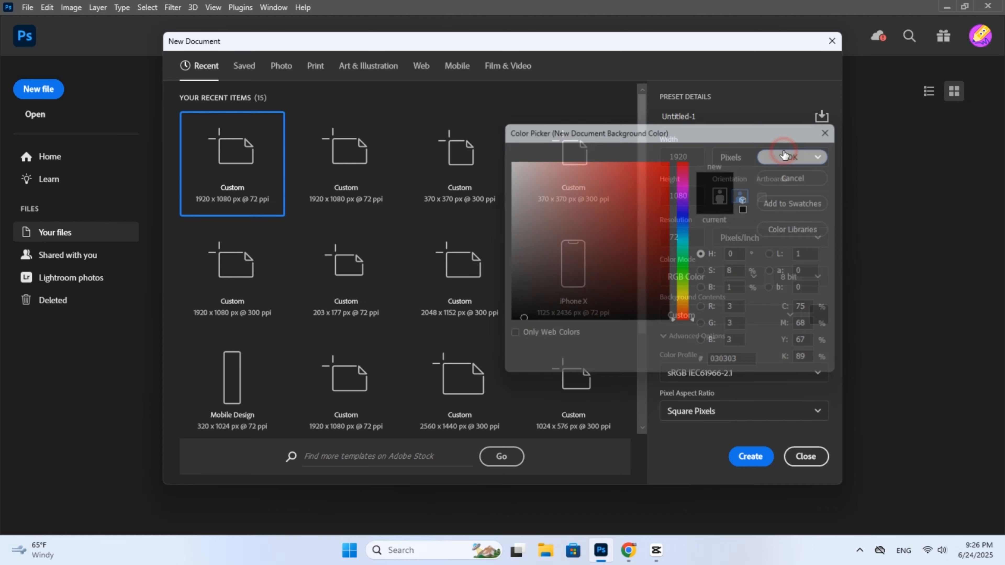
pyautogui.click(751, 457)
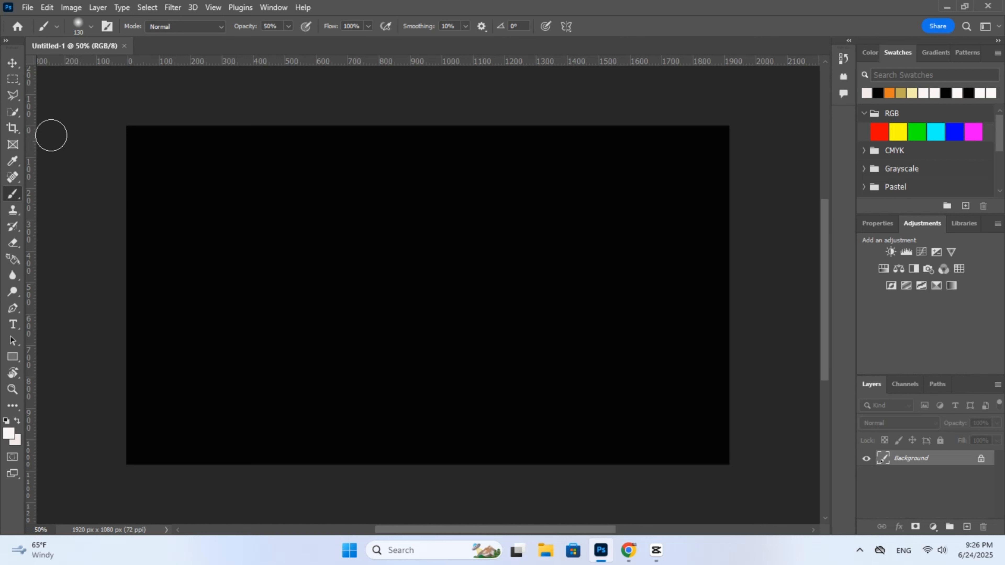
# Set up the Horizontal Type tool with Adlinnaka Bold at 72 pt and a near-white text colour.
pyautogui.click(13, 326)
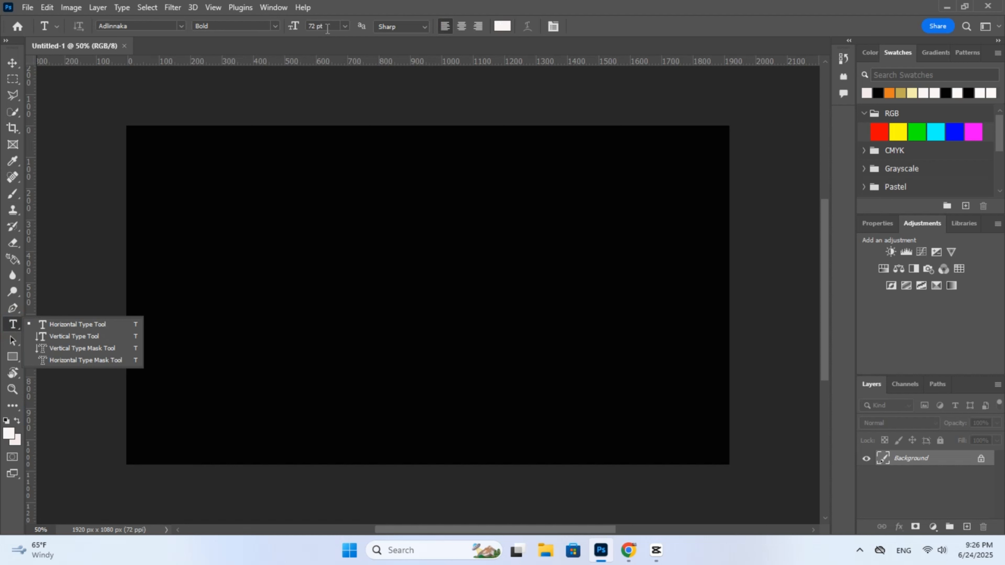
pyautogui.moveTo(316, 28); pyautogui.dragTo(303, 26)
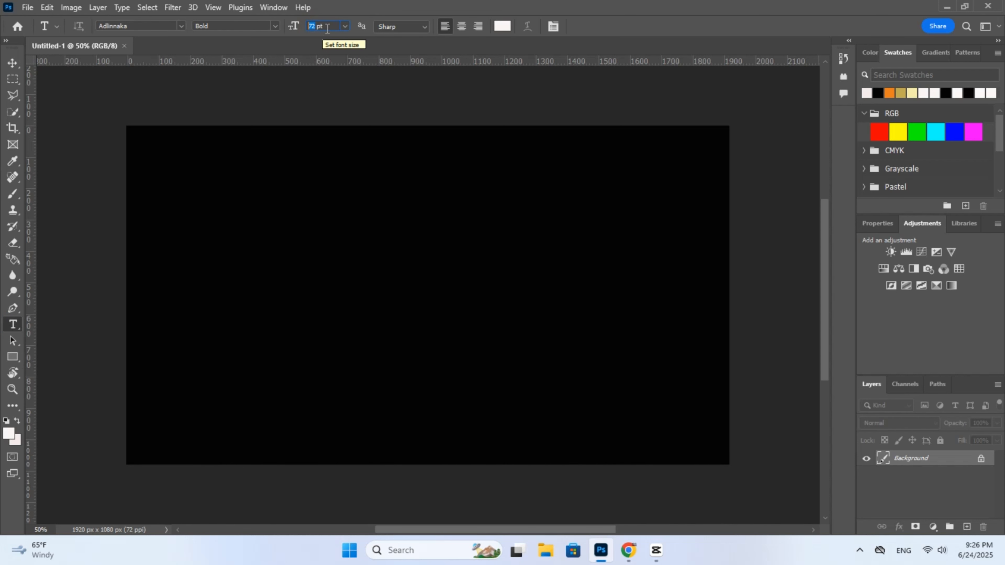
pyautogui.click(502, 27)
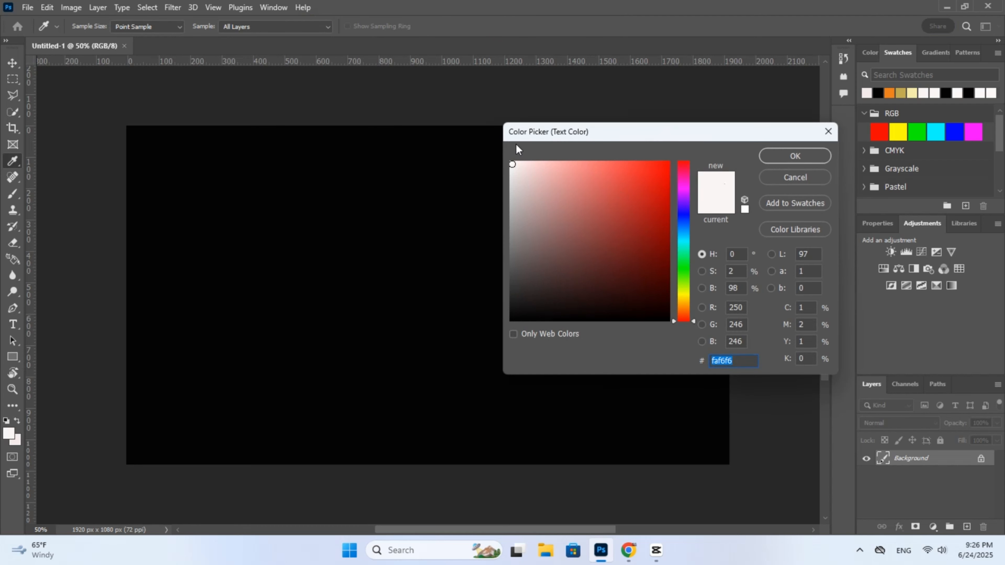
pyautogui.click(511, 163)
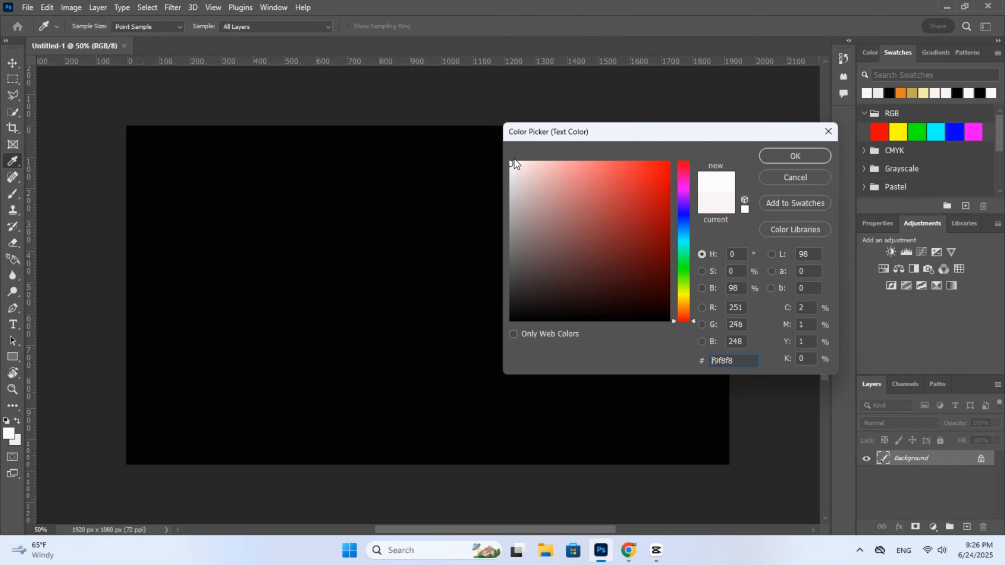
pyautogui.click(795, 155)
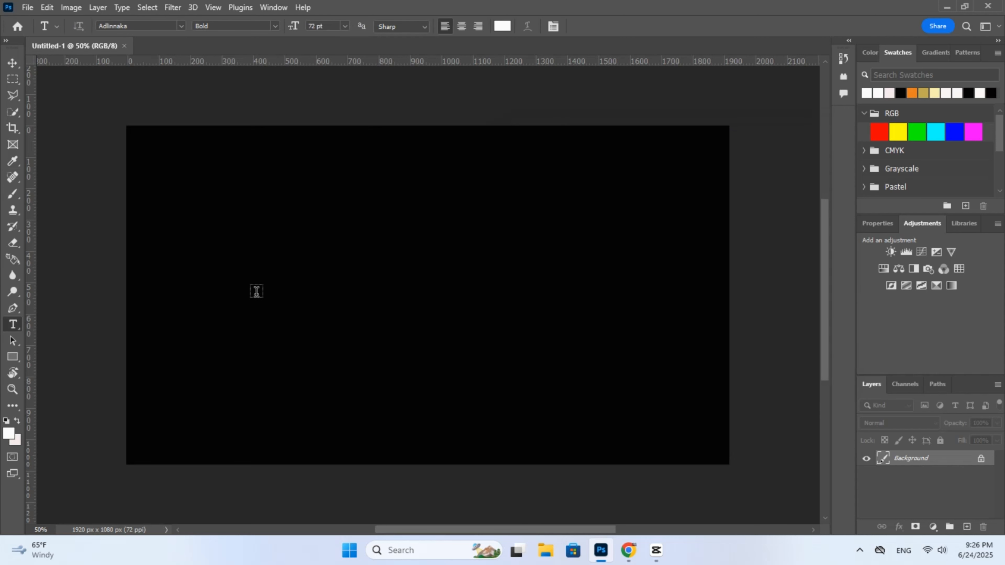
# Add the text "Golden" on the black canvas.
pyautogui.click(256, 292)
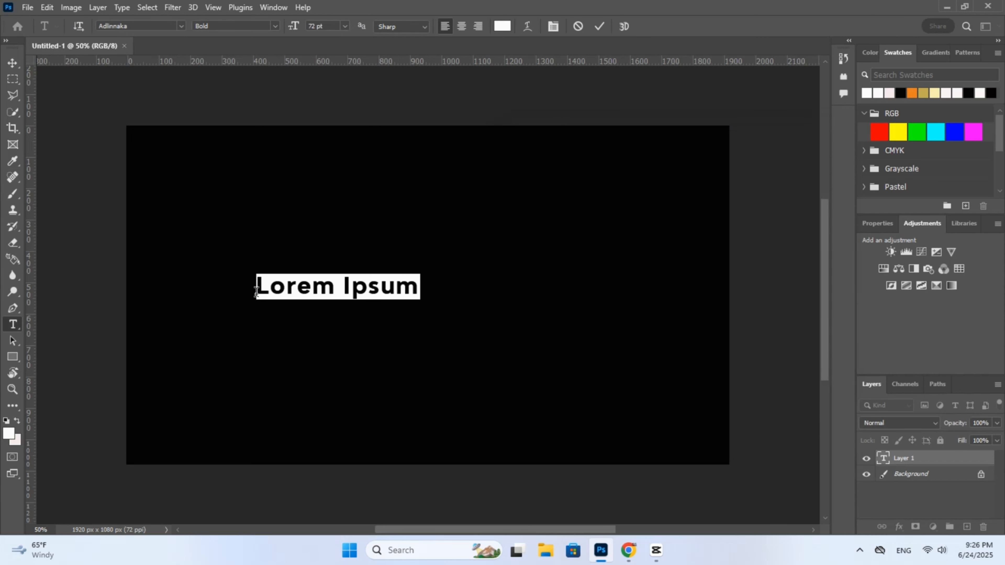
pyautogui.write('G')
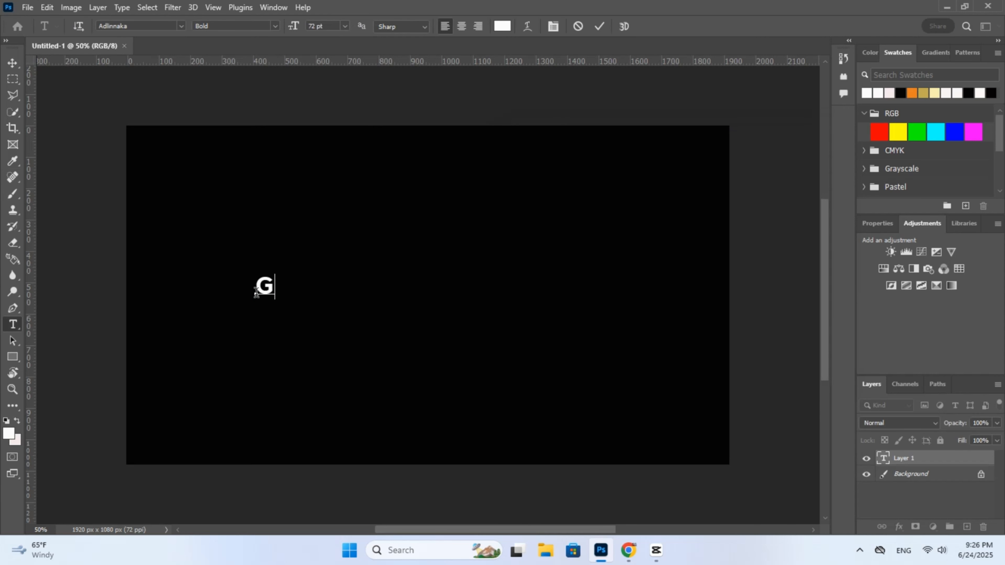
pyautogui.write('old')
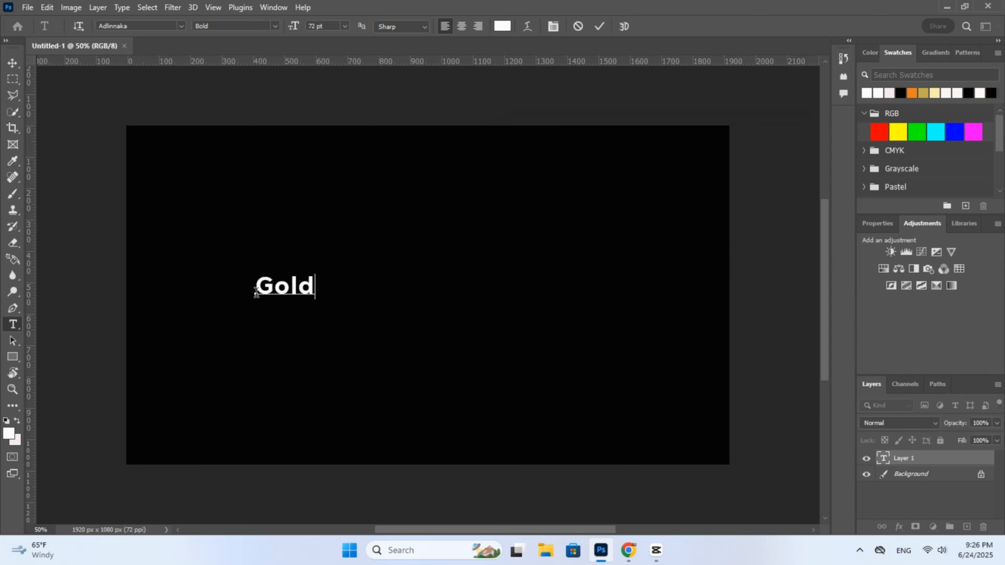
pyautogui.write('en')
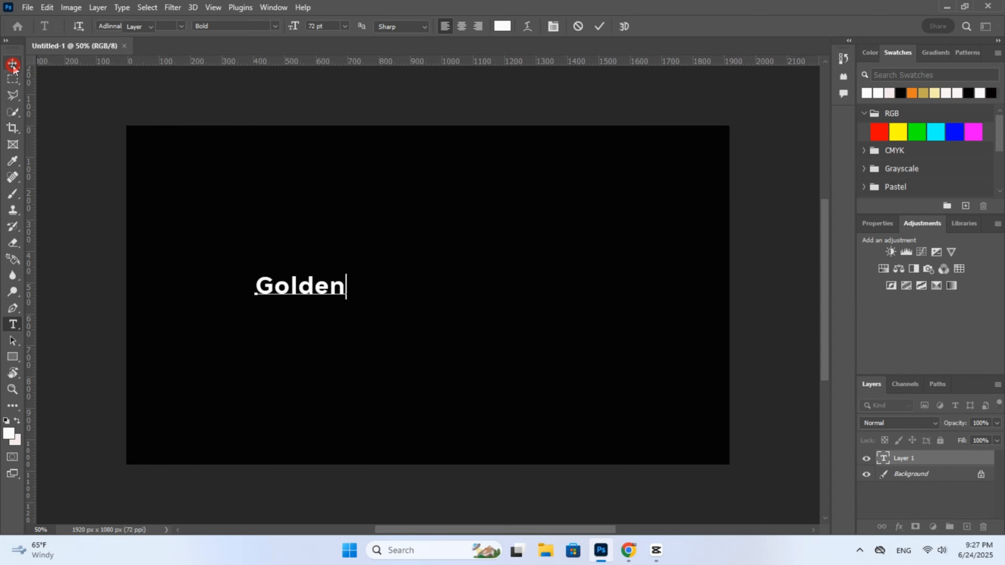
# Scale the "Golden" text up to about 507% and move it to the middle of the canvas.
pyautogui.click(12, 64)
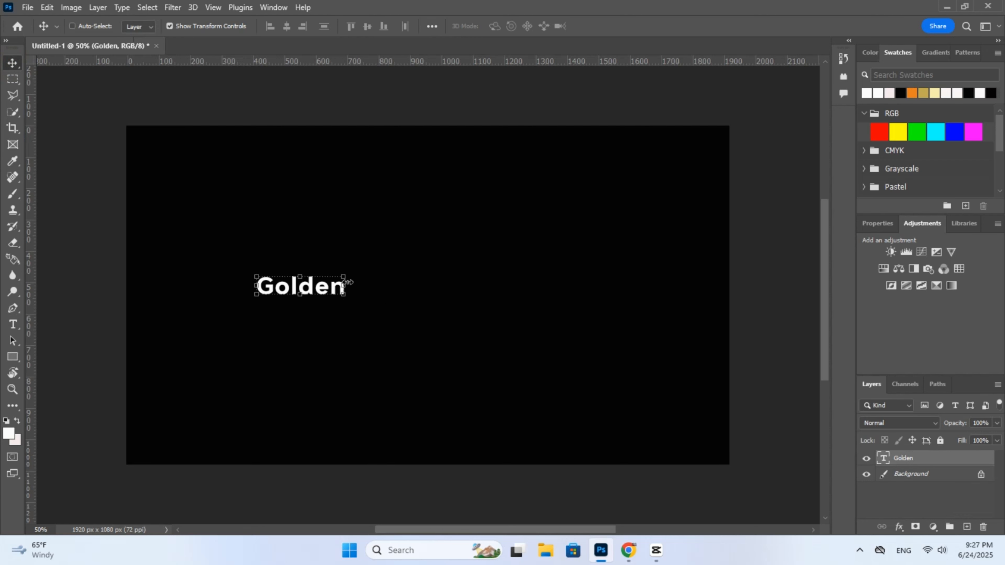
pyautogui.moveTo(344, 275); pyautogui.dragTo(716, 203)
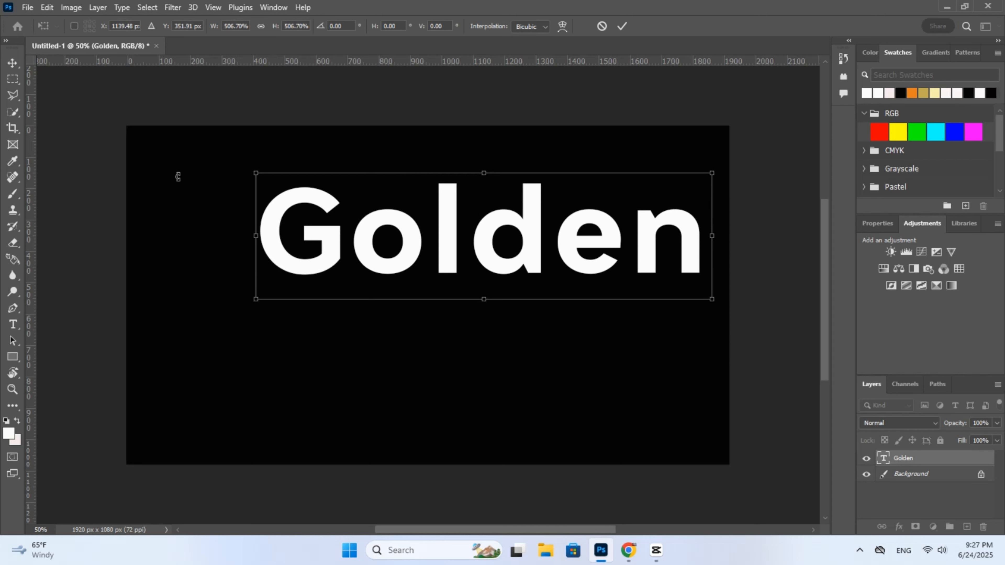
pyautogui.click(12, 63)
pyautogui.moveTo(500, 261); pyautogui.dragTo(450, 314)
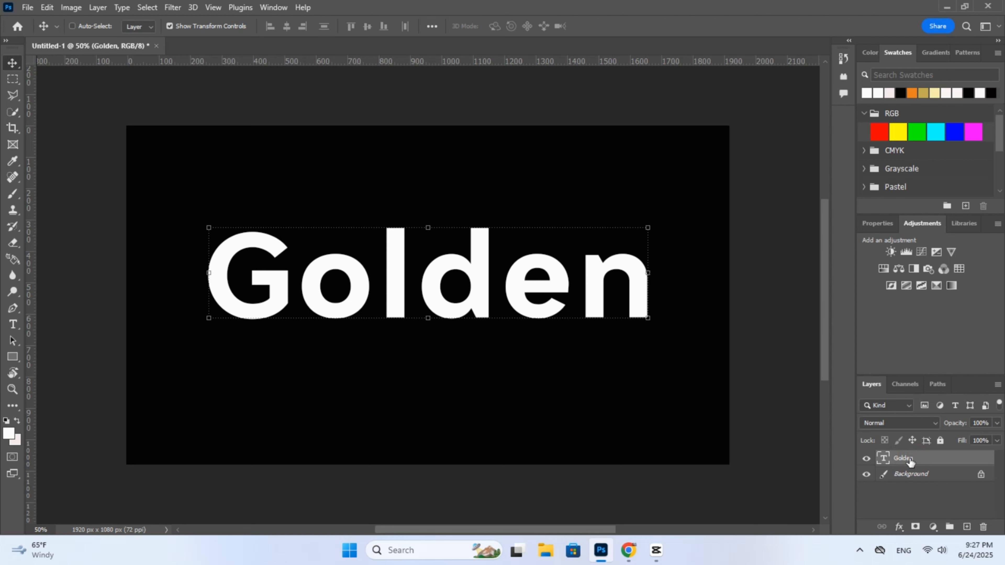
# Duplicate the Golden text layer and select the copy.
pyautogui.moveTo(896, 461); pyautogui.dragTo(969, 530)
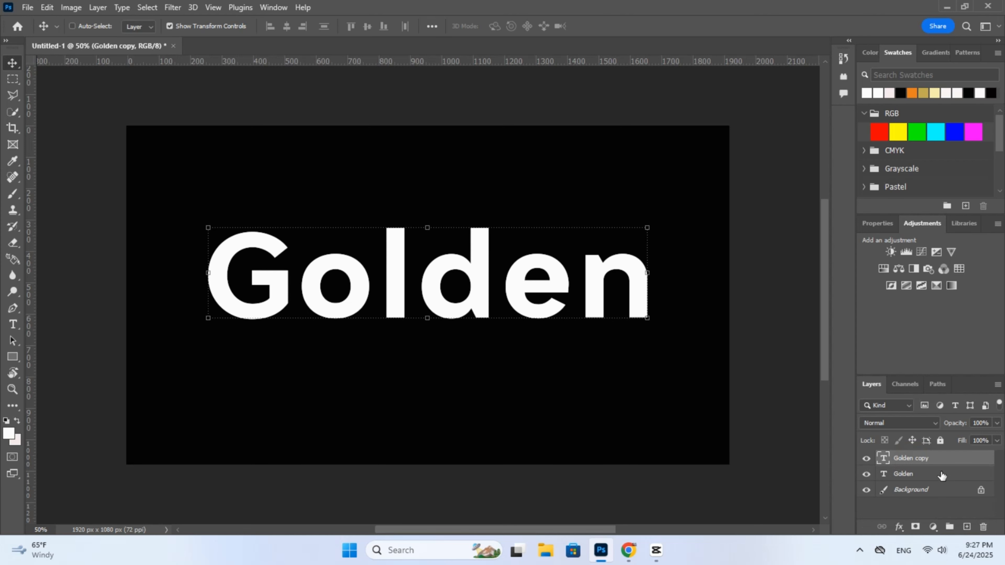
pyautogui.click(909, 512)
pyautogui.click(926, 457)
# Add a Gradient Overlay to the Golden copy layer and reset its settings to default.
pyautogui.click(899, 528)
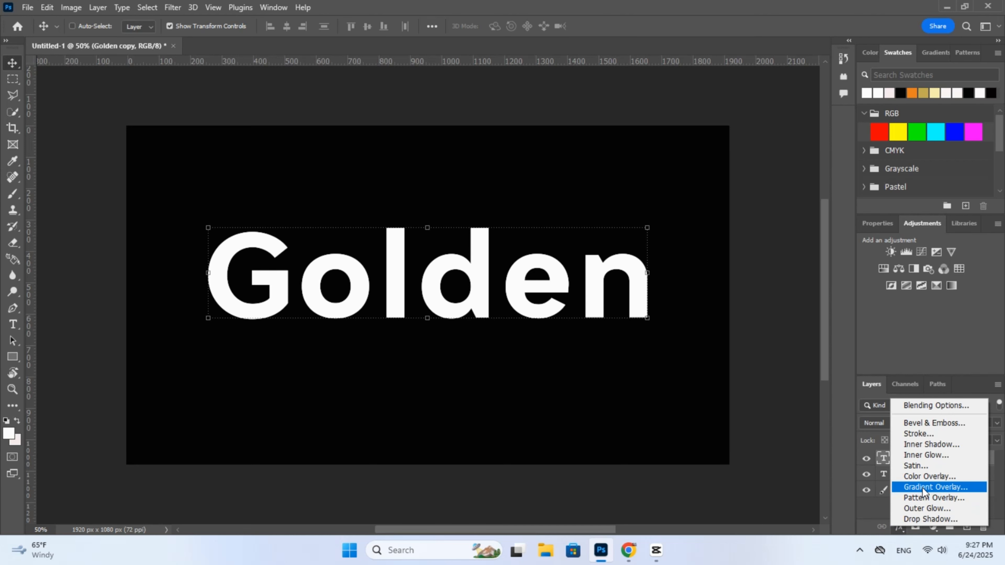
pyautogui.click(901, 489)
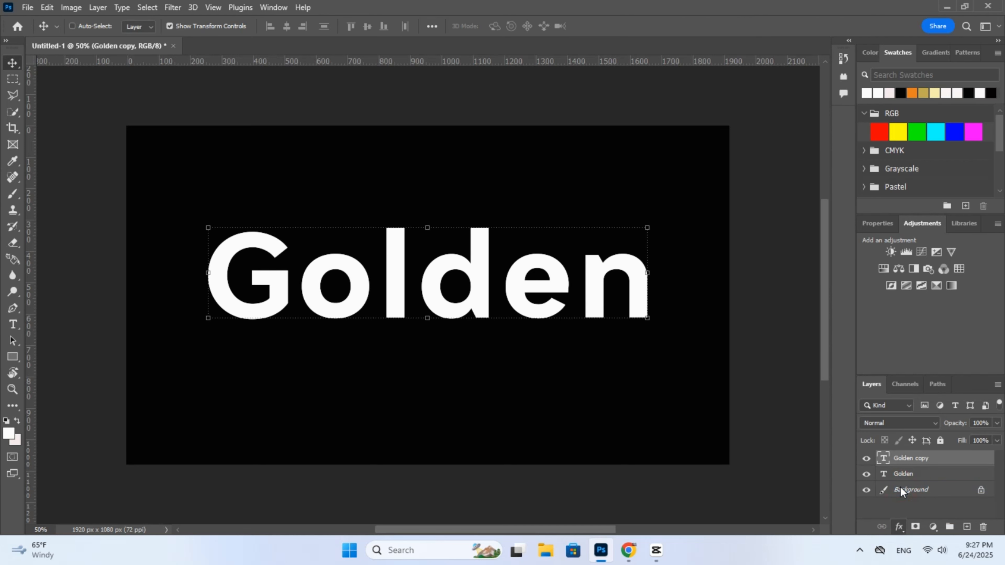
pyautogui.click(710, 304)
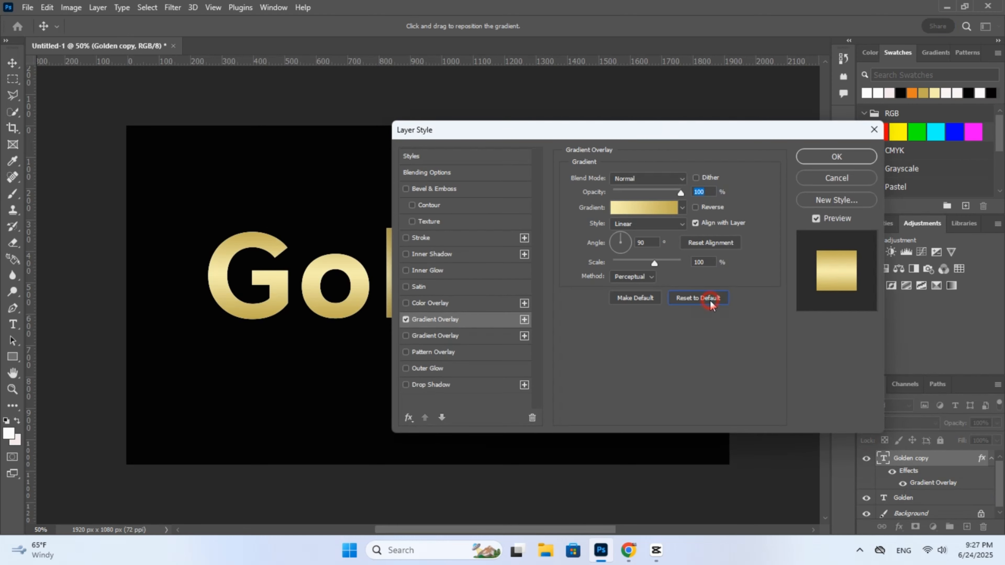
# Set the starting color stop of the Golden copy layer's overlay gradient to f6eead.
pyautogui.moveTo(587, 132); pyautogui.dragTo(793, 145)
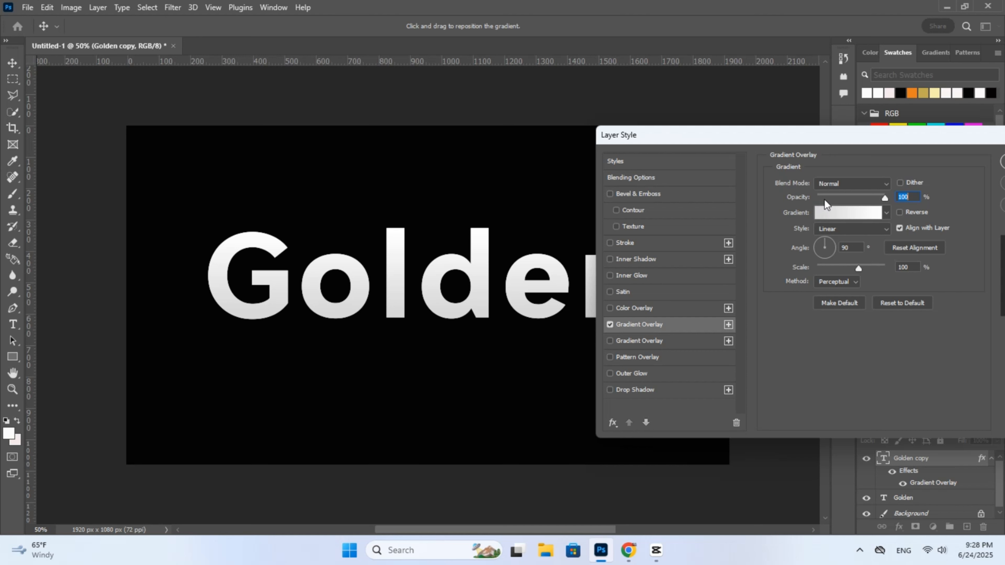
pyautogui.click(817, 215)
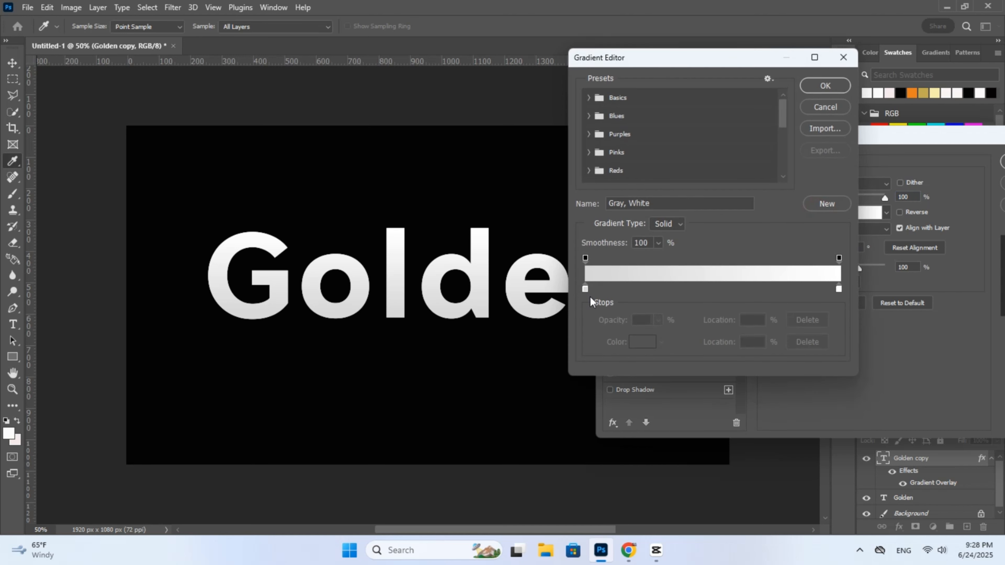
pyautogui.click(585, 290)
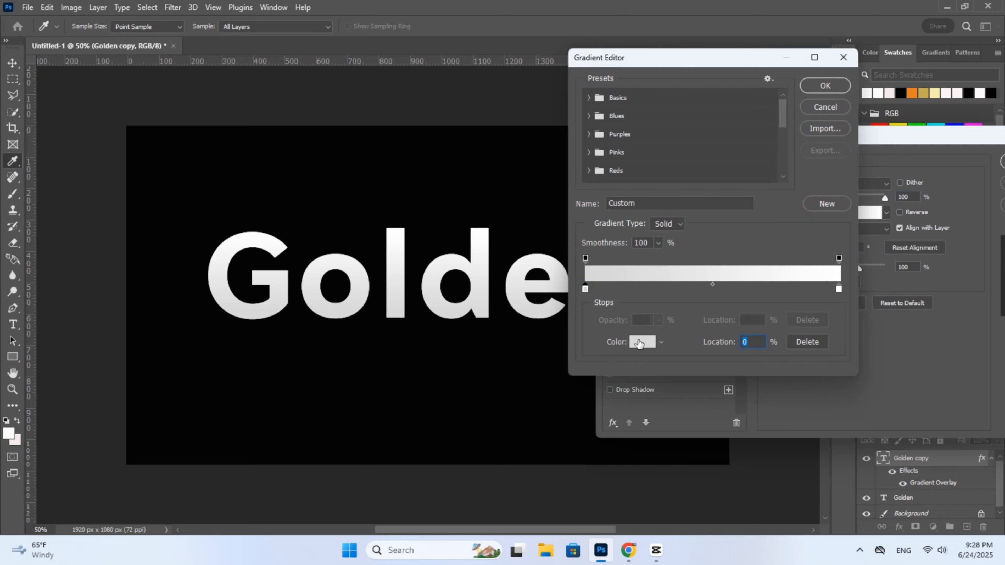
pyautogui.click(642, 341)
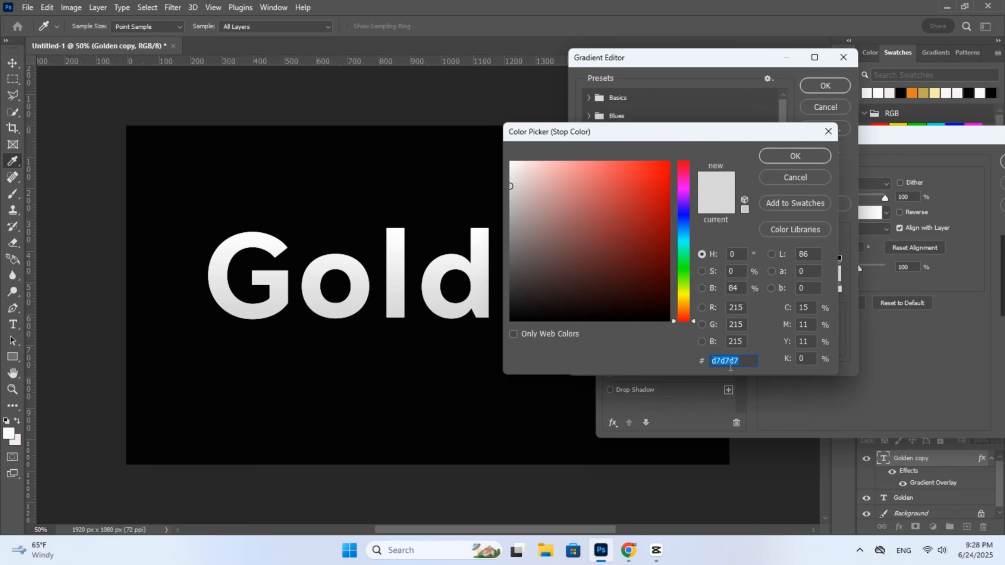
pyautogui.moveTo(748, 359); pyautogui.dragTo(702, 362)
pyautogui.write('f')
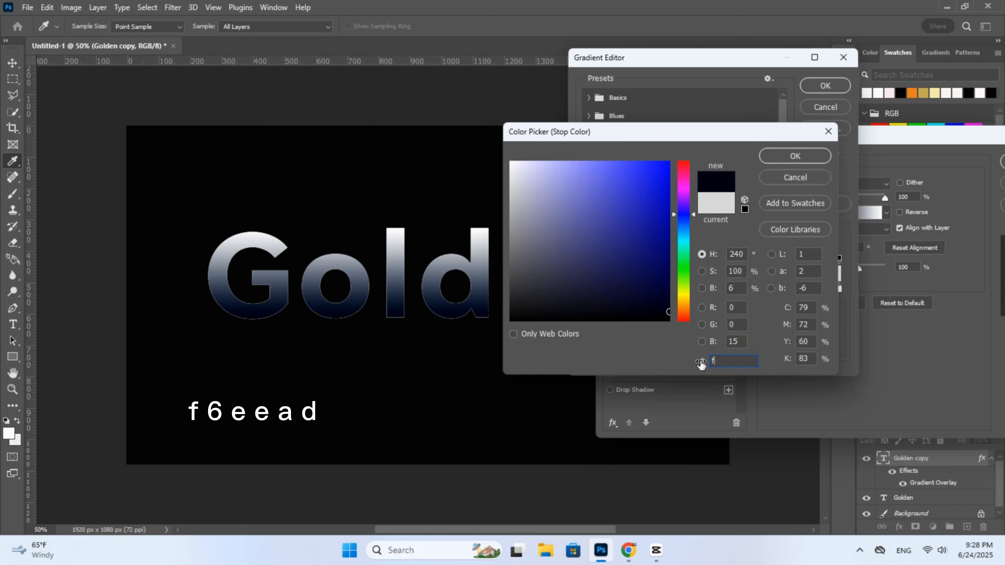
pyautogui.write('6')
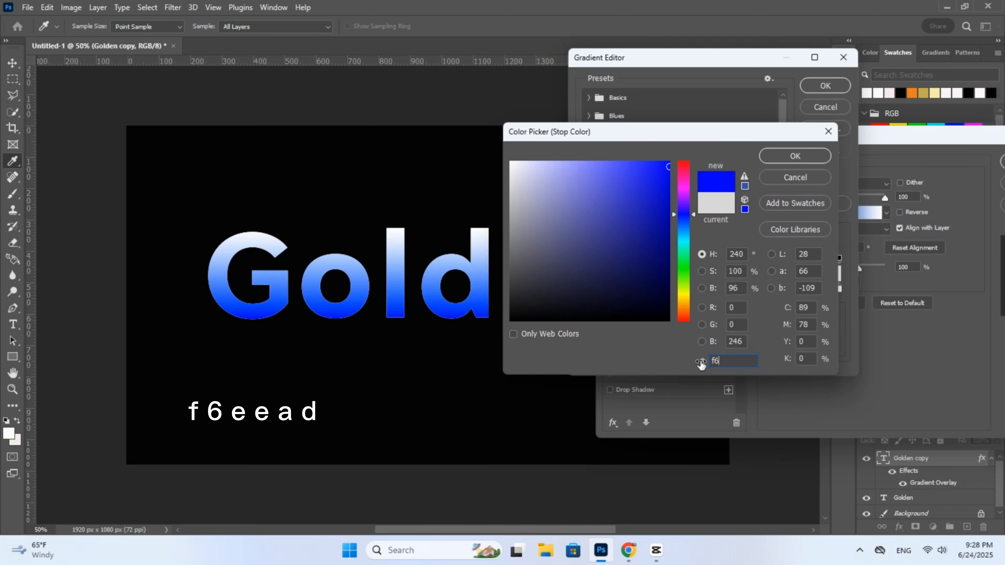
pyautogui.write('ee')
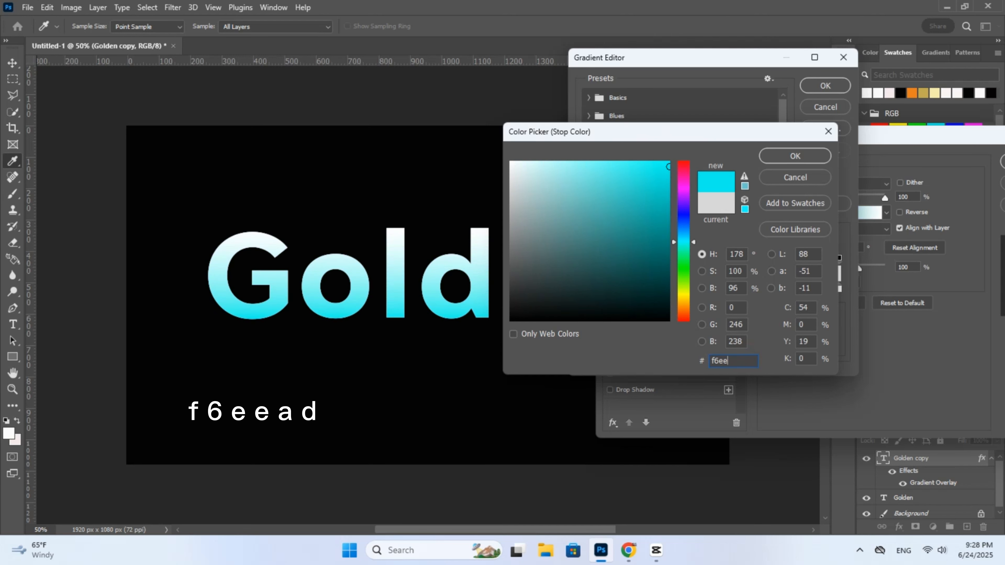
pyautogui.write('a')
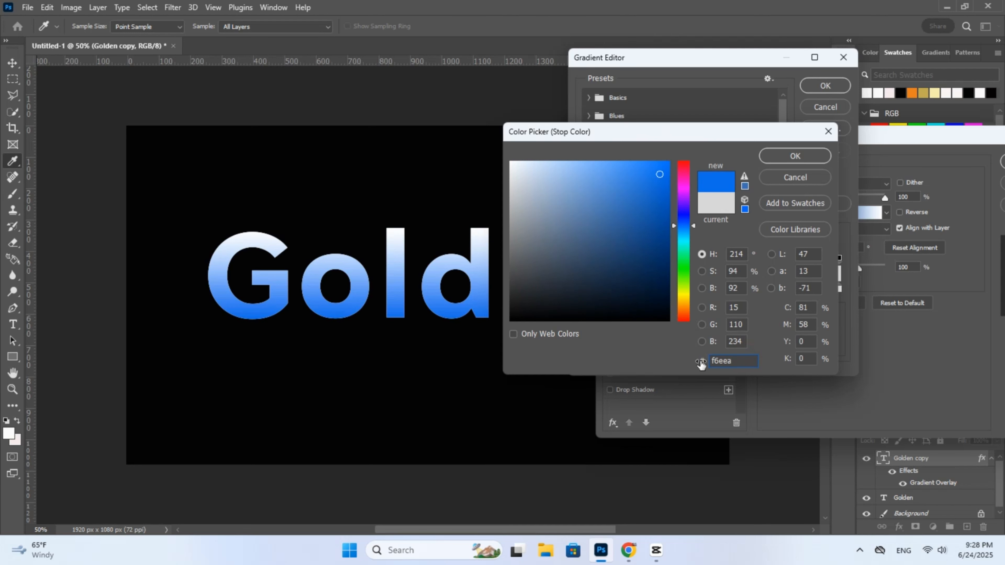
pyautogui.write('d')
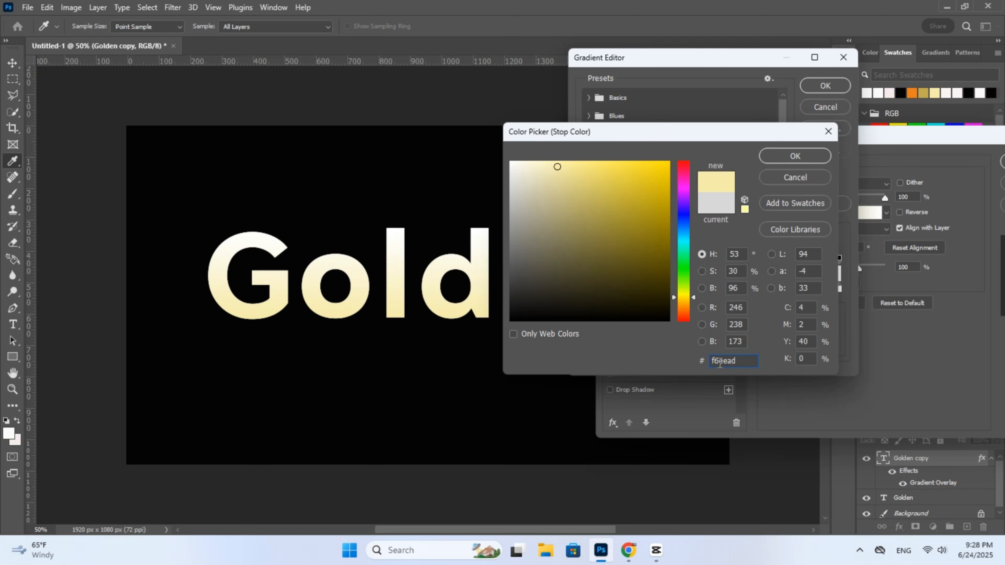
pyautogui.click(780, 158)
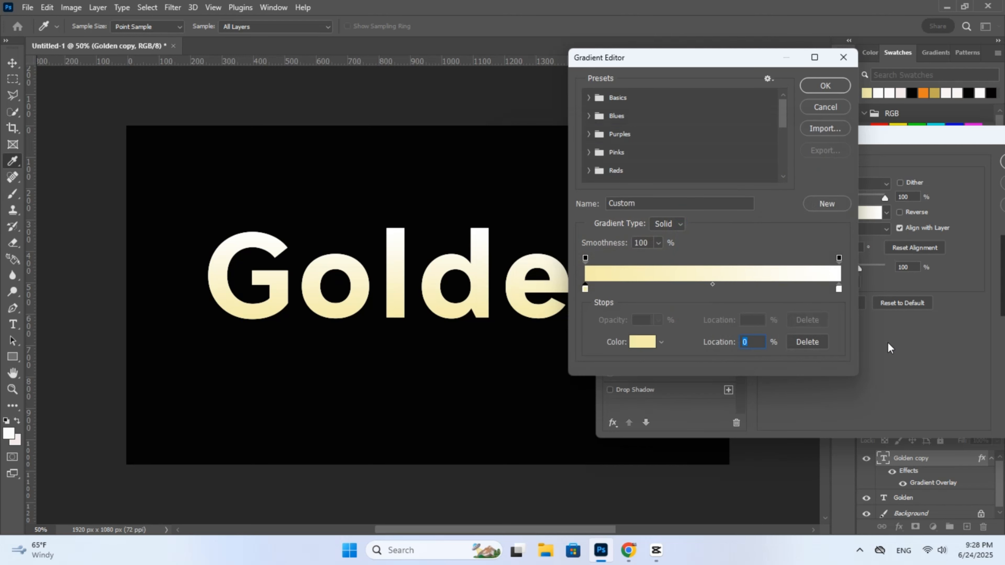
# Set the gradient's end color stop to c1ac51, accept the gradient, and change the overlay style to Reflected.
pyautogui.click(839, 288)
pyautogui.click(643, 342)
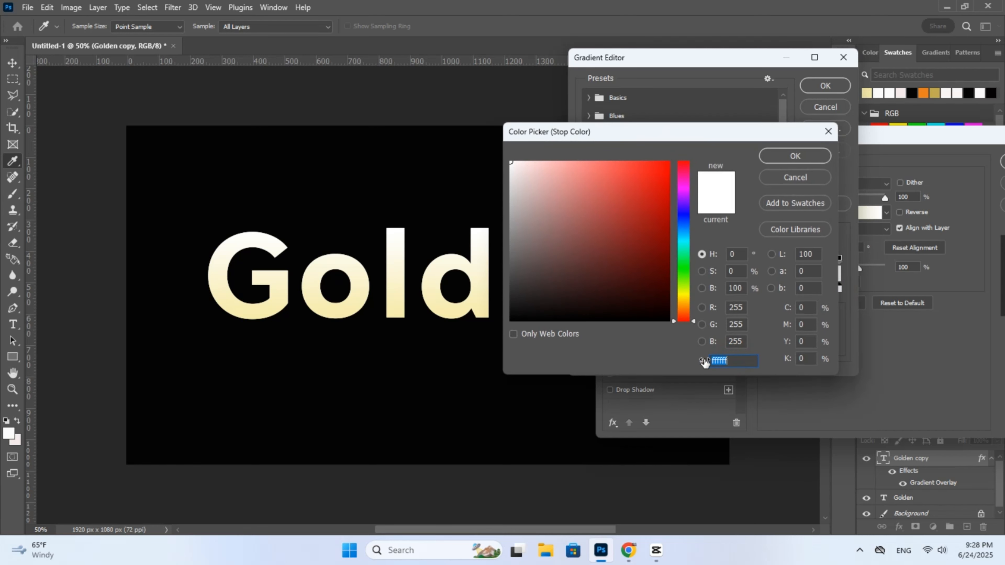
pyautogui.write('c1')
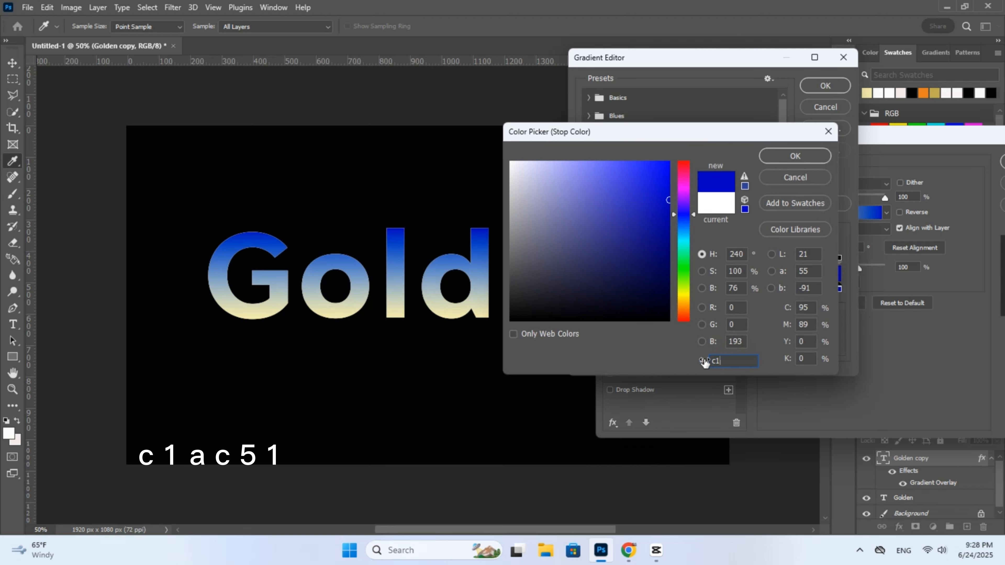
pyautogui.write('a')
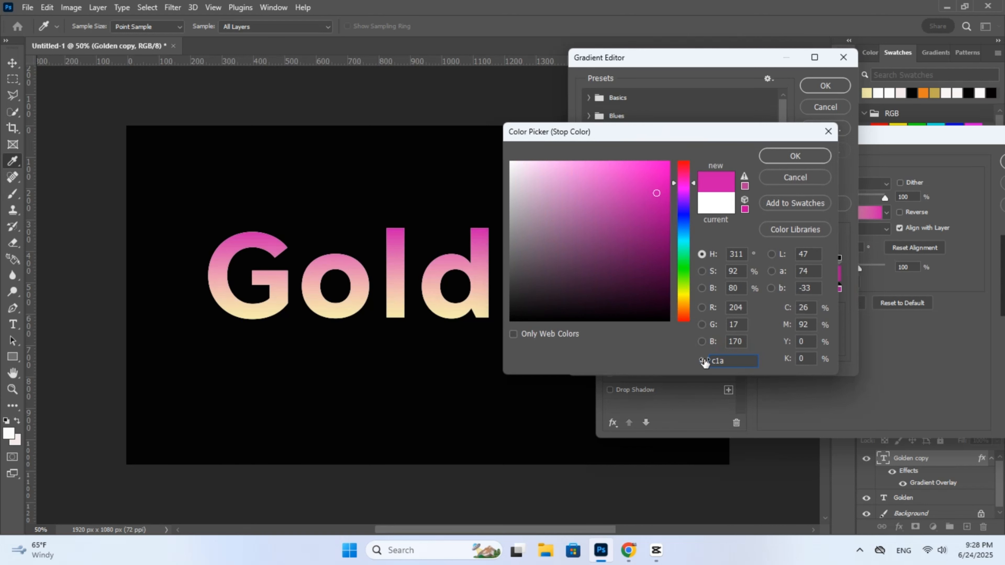
pyautogui.write('d')
pyautogui.write('51')
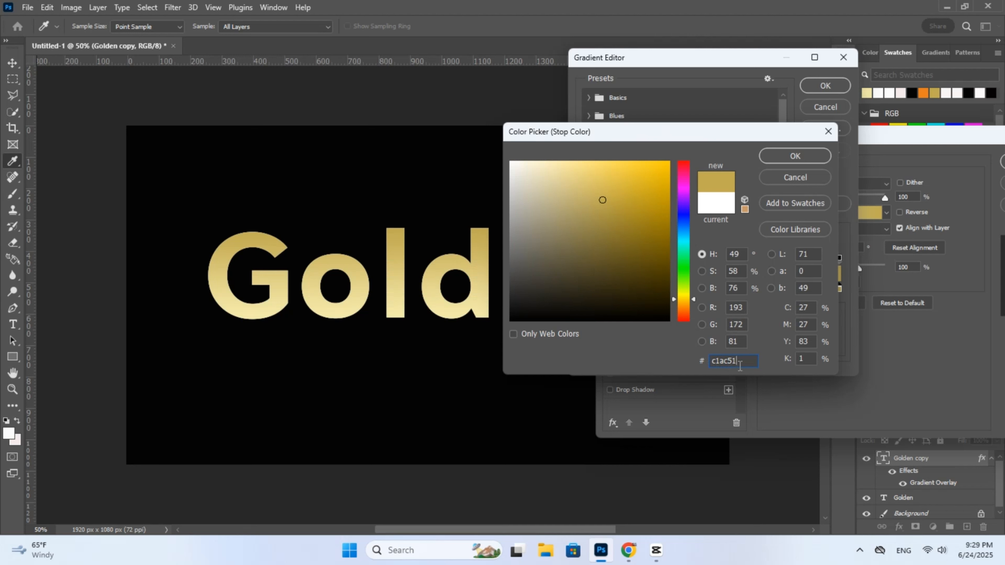
pyautogui.click(793, 157)
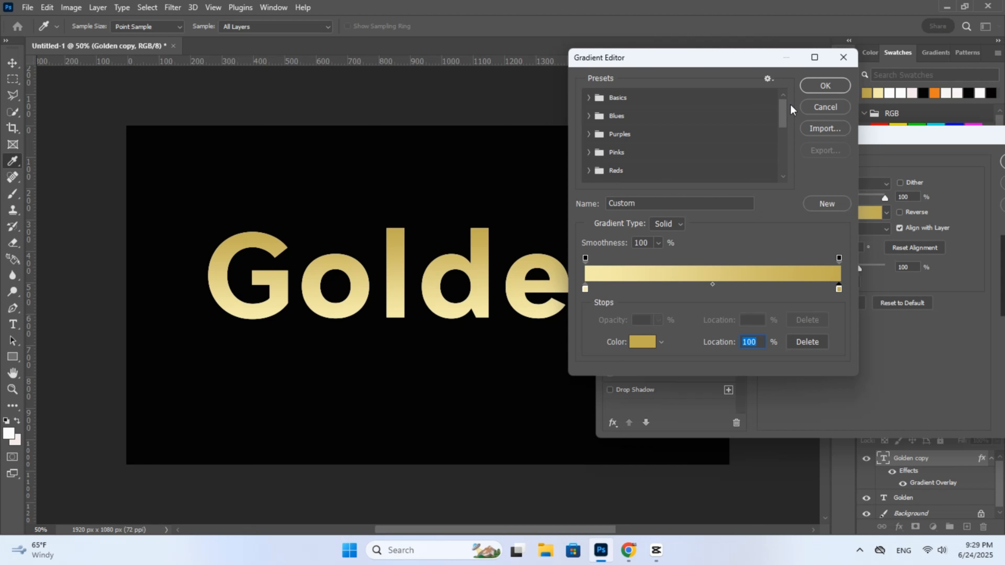
pyautogui.click(824, 86)
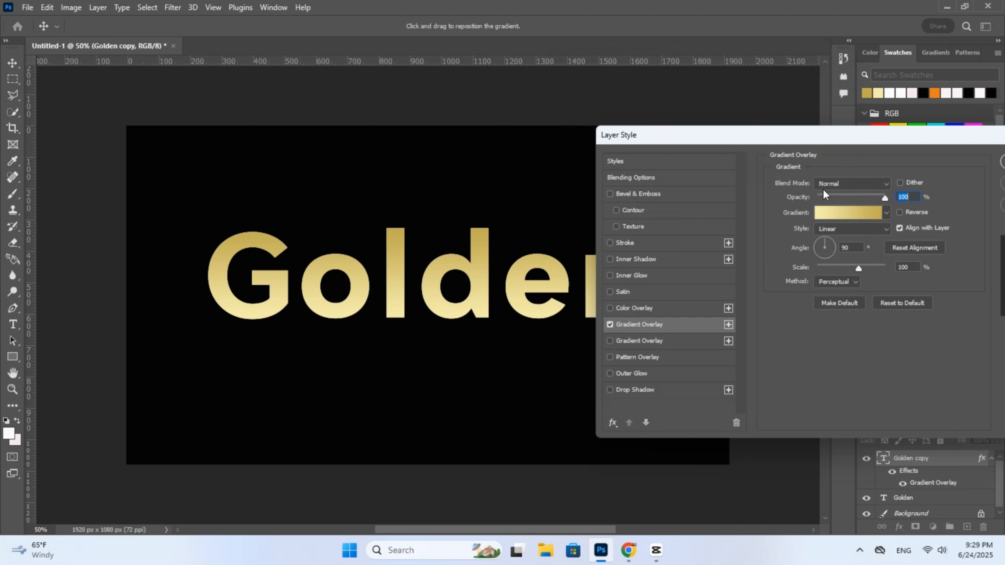
pyautogui.click(874, 229)
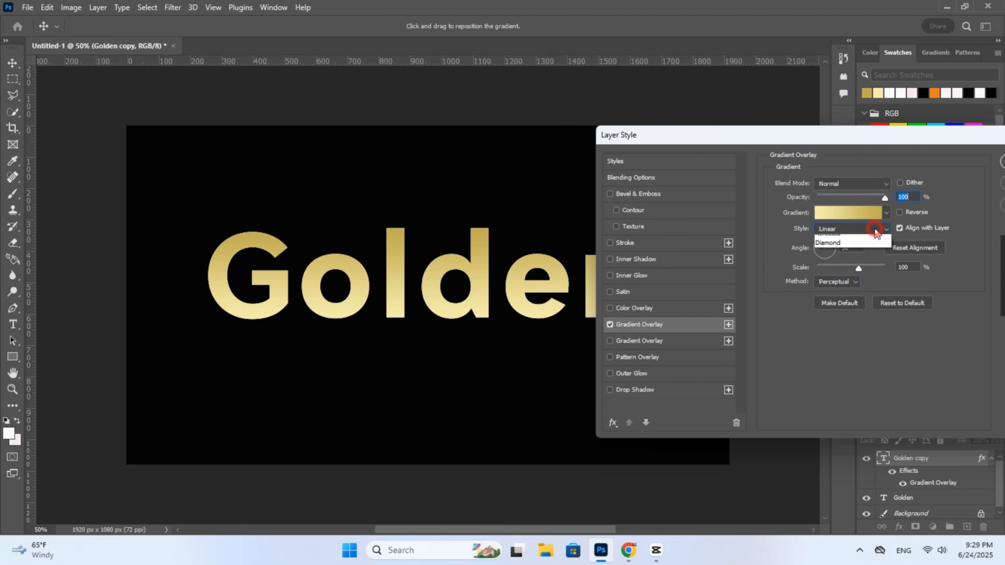
pyautogui.click(844, 267)
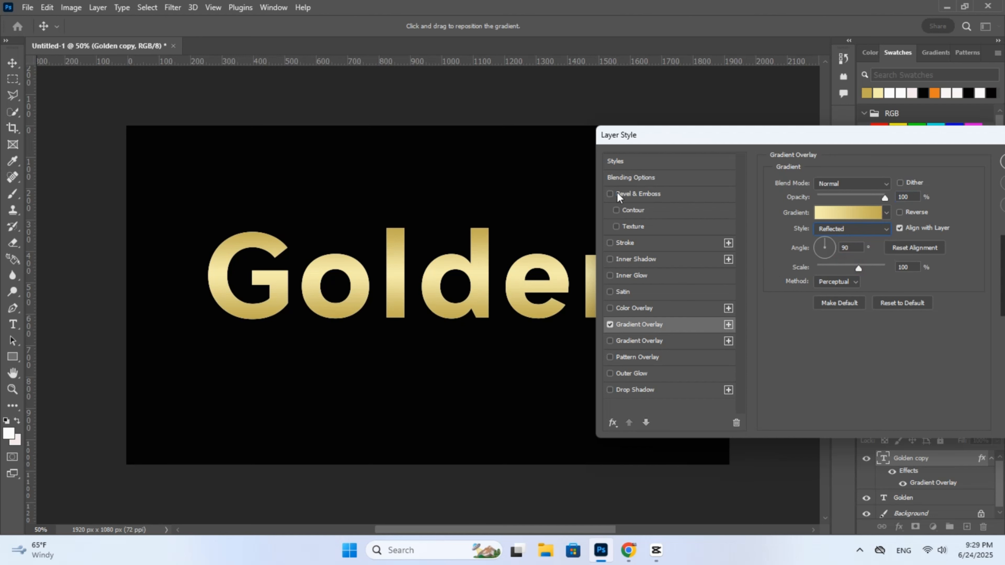
# Add Bevel & Emboss to the Golden copy layer with the Inner Bevel style and Chisel Hard technique.
pyautogui.click(654, 196)
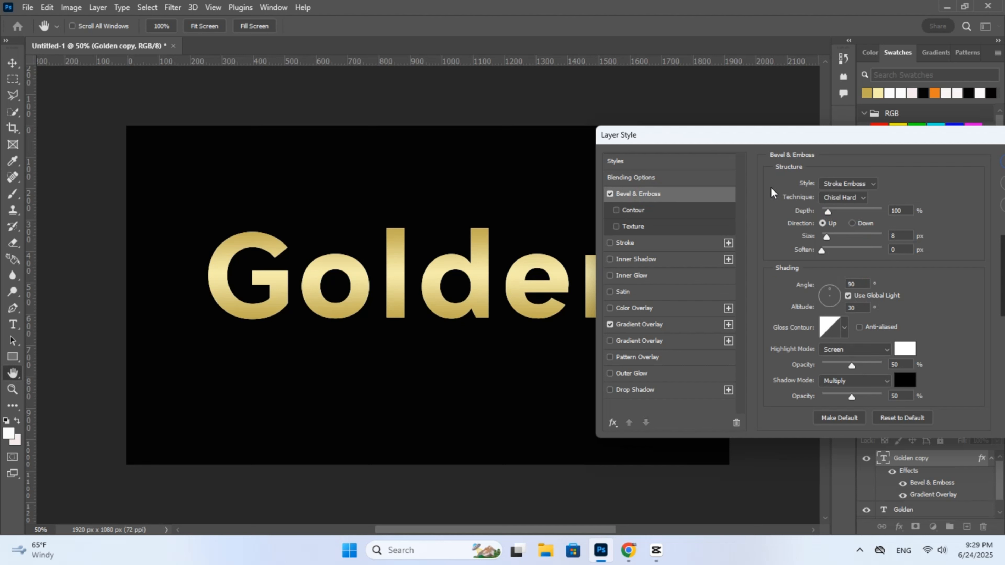
pyautogui.click(845, 184)
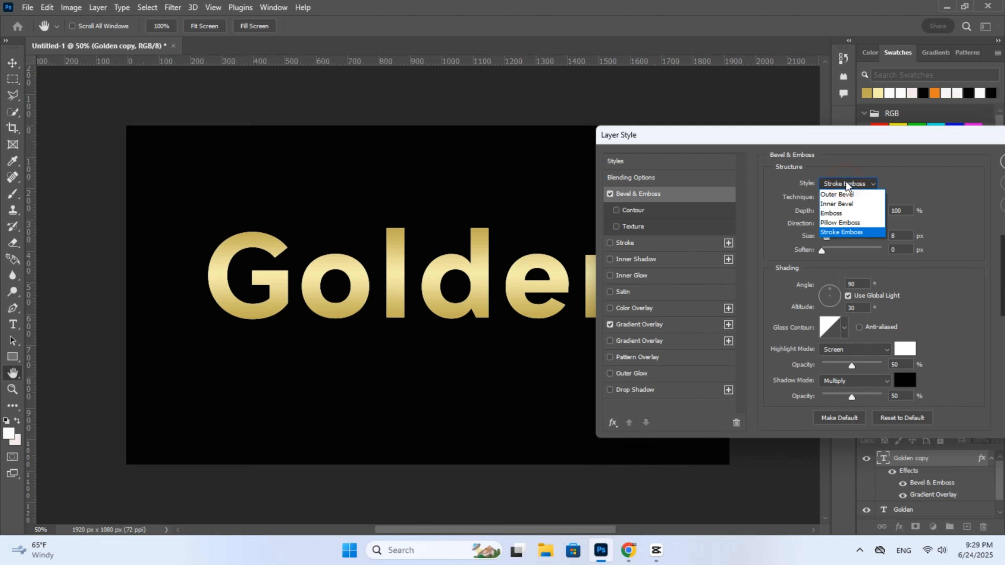
pyautogui.click(844, 204)
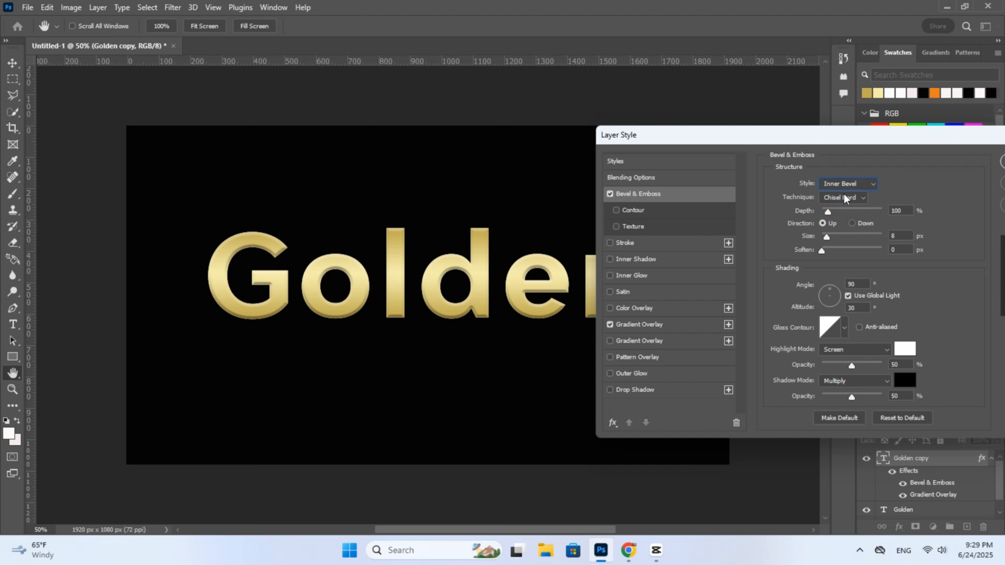
pyautogui.click(850, 199)
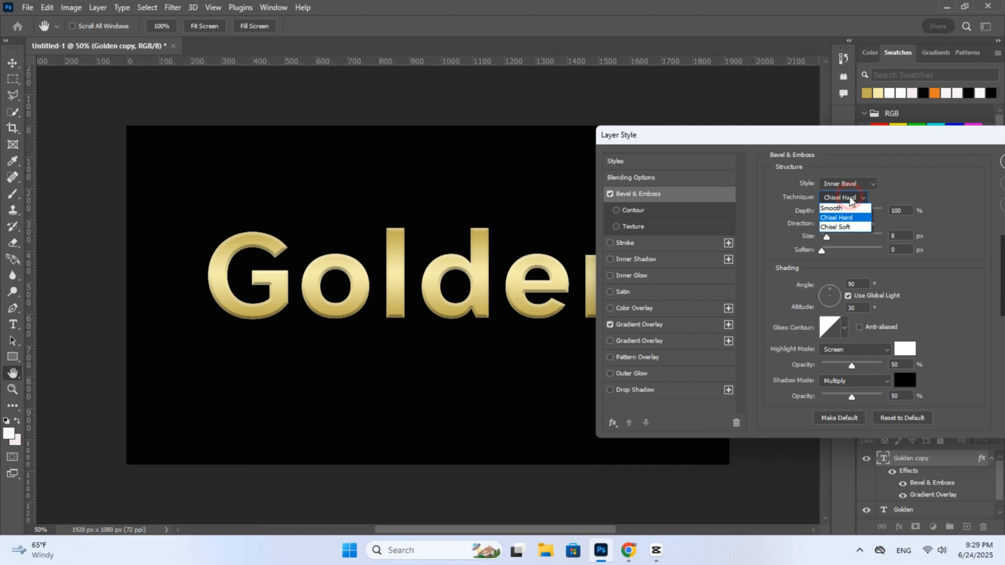
pyautogui.click(846, 218)
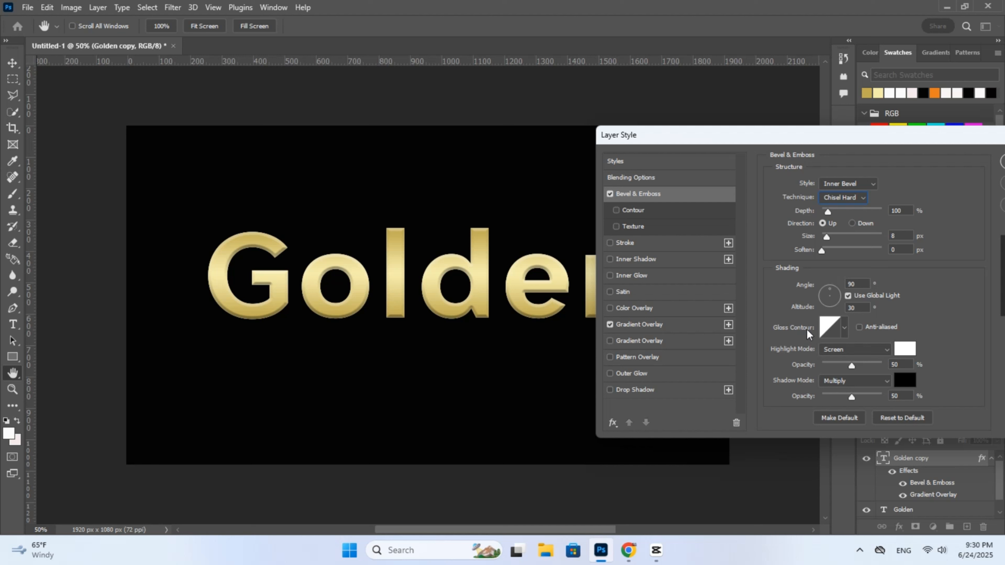
# Give the bevel shading the Ring - Double gloss contour with anti-aliasing and a light angle of 120°.
pyautogui.click(845, 327)
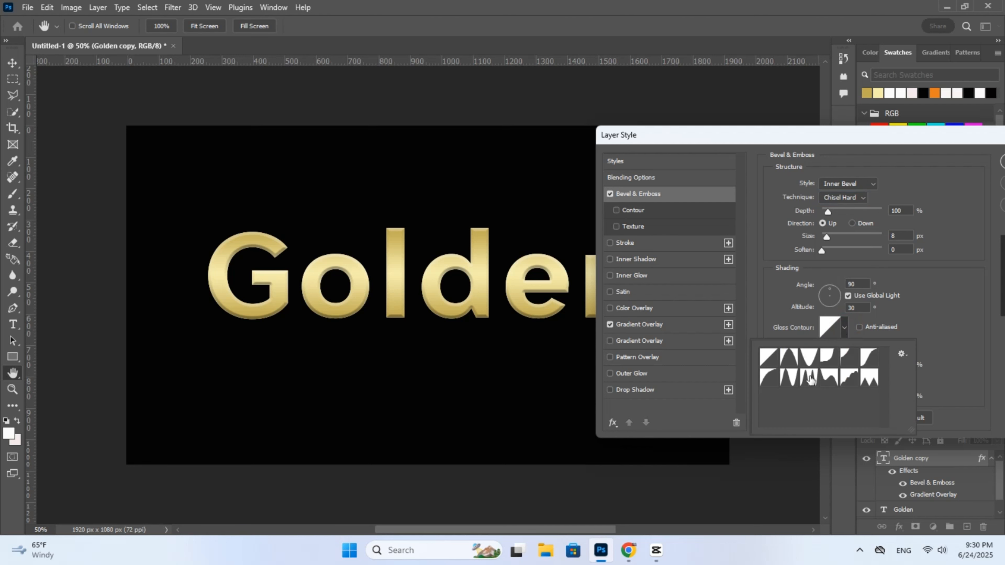
pyautogui.click(809, 378)
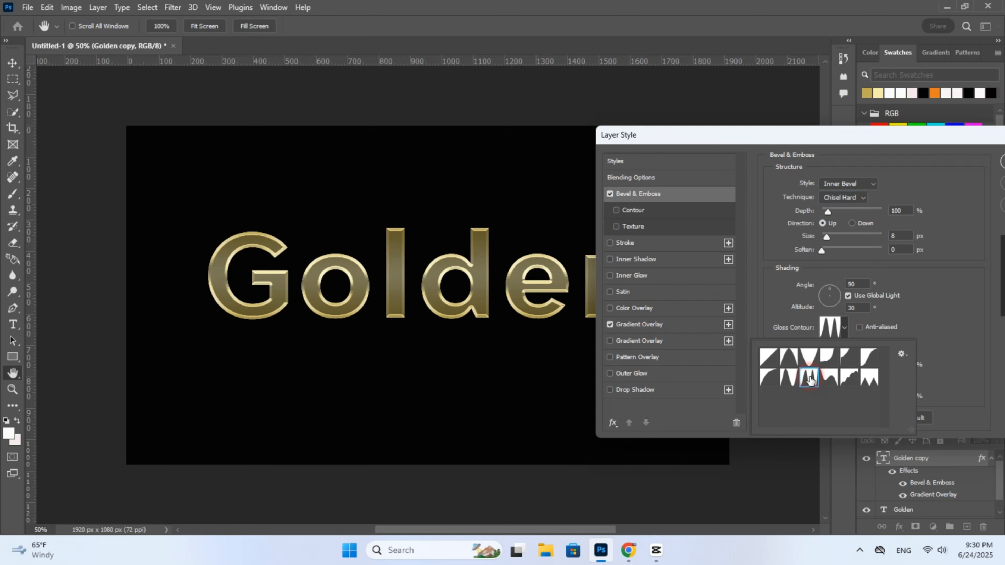
pyautogui.click(860, 328)
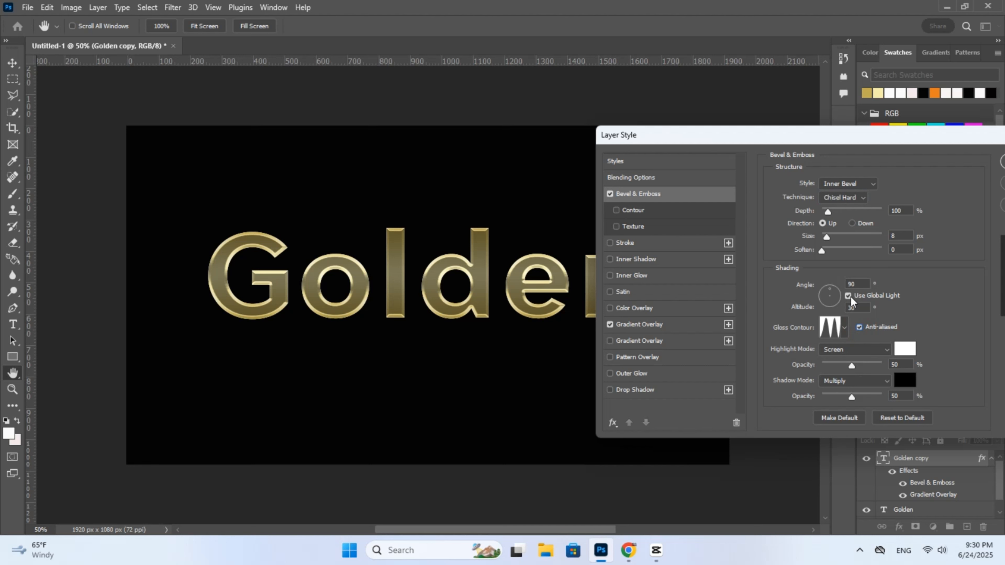
pyautogui.doubleClick(854, 284)
pyautogui.write('120')
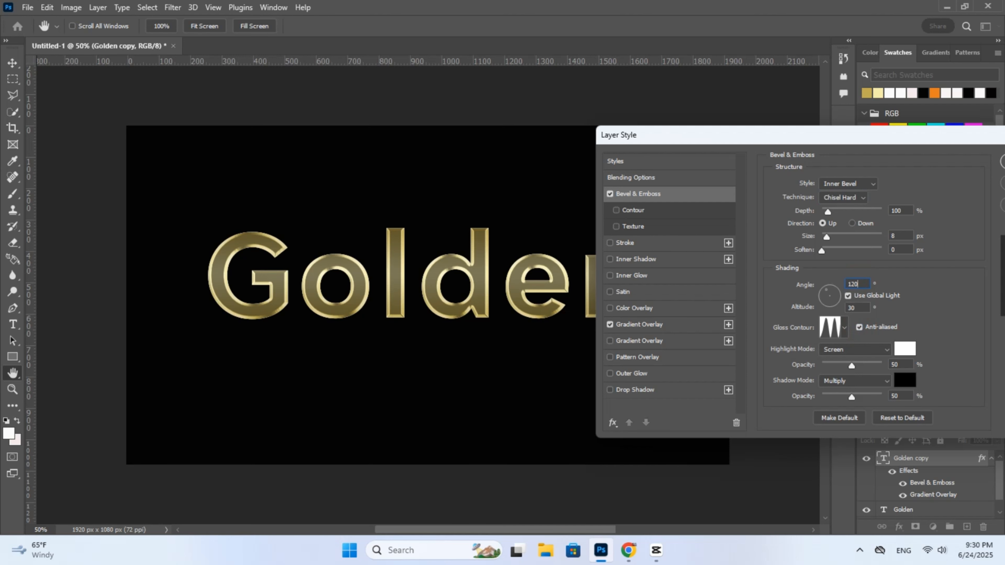
pyautogui.doubleClick(867, 284)
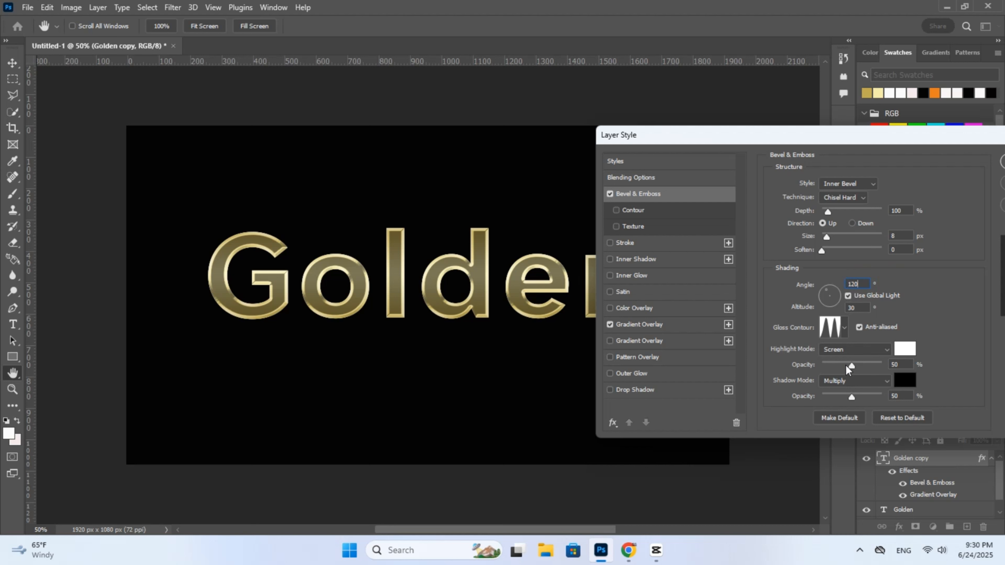
# Set both the highlight opacity and the shadow opacity of the bevel to 75%.
pyautogui.moveTo(907, 364); pyautogui.dragTo(886, 367)
pyautogui.write('75')
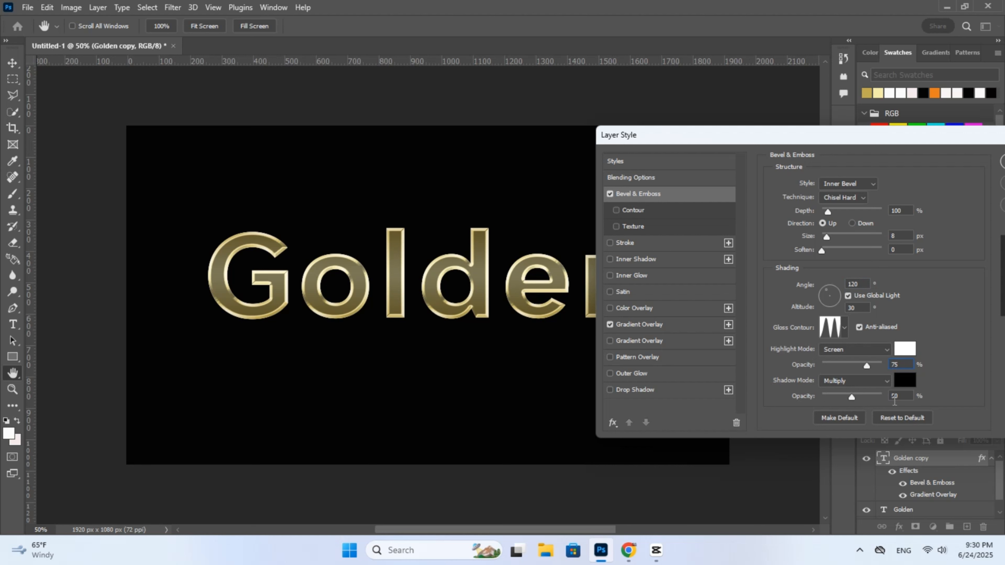
pyautogui.click(898, 396)
pyautogui.write('75')
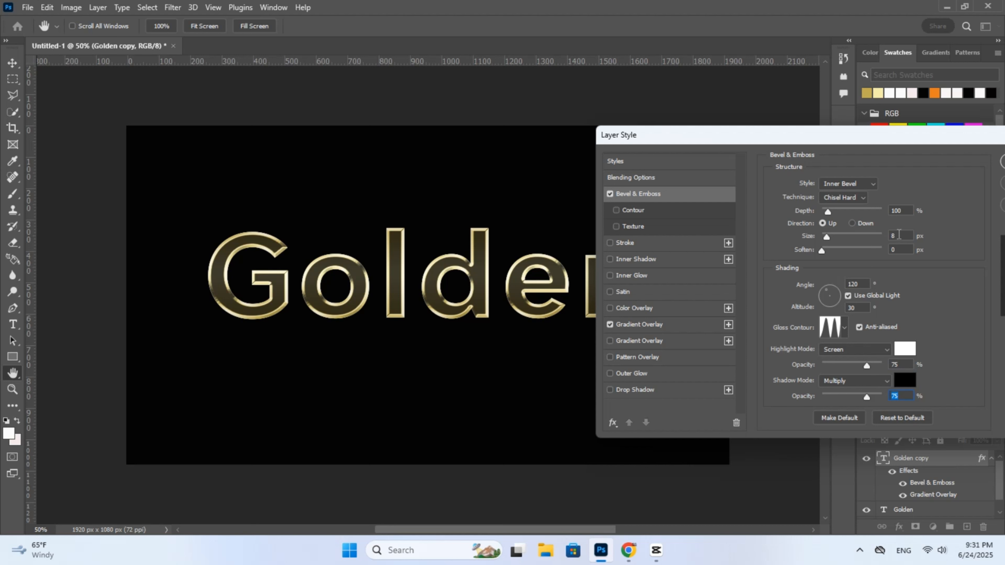
# Set the bevel's size to 42 px and its depth to 170%.
pyautogui.doubleClick(898, 234)
pyautogui.write('42')
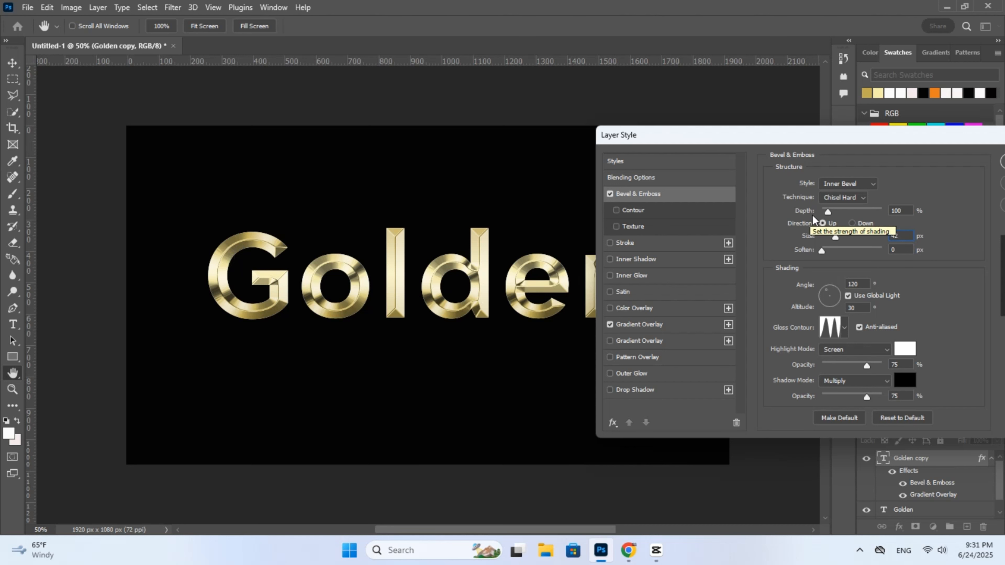
pyautogui.doubleClick(895, 211)
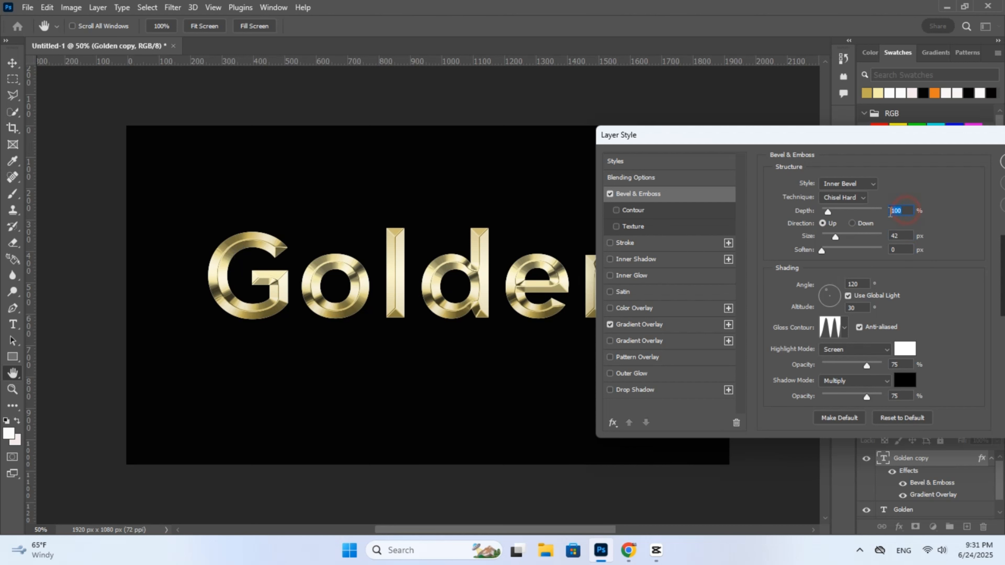
pyautogui.write('170')
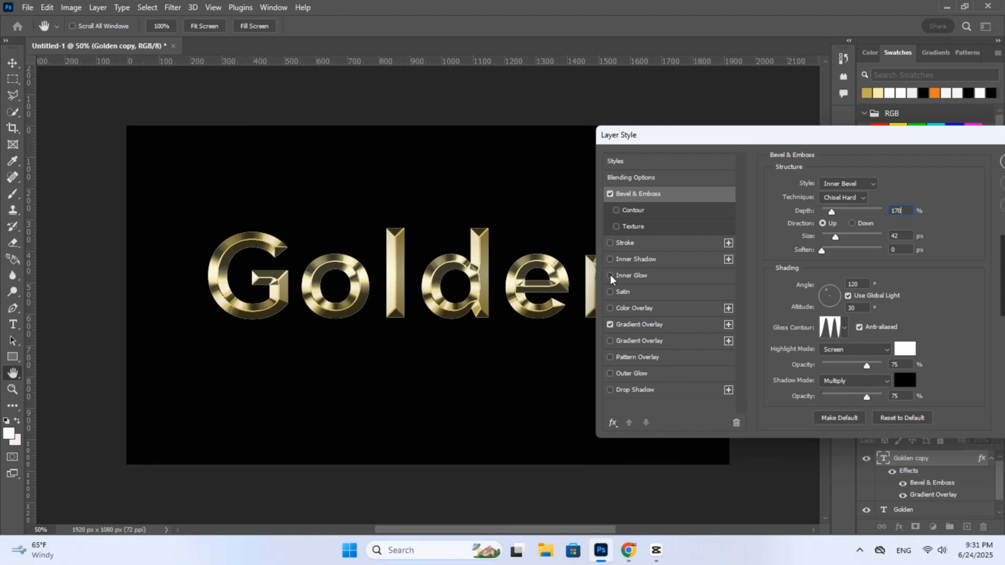
# Add an Inner Glow to the Golden copy layer, reset it to default settings, and choose the Multiply blend mode.
pyautogui.click(629, 276)
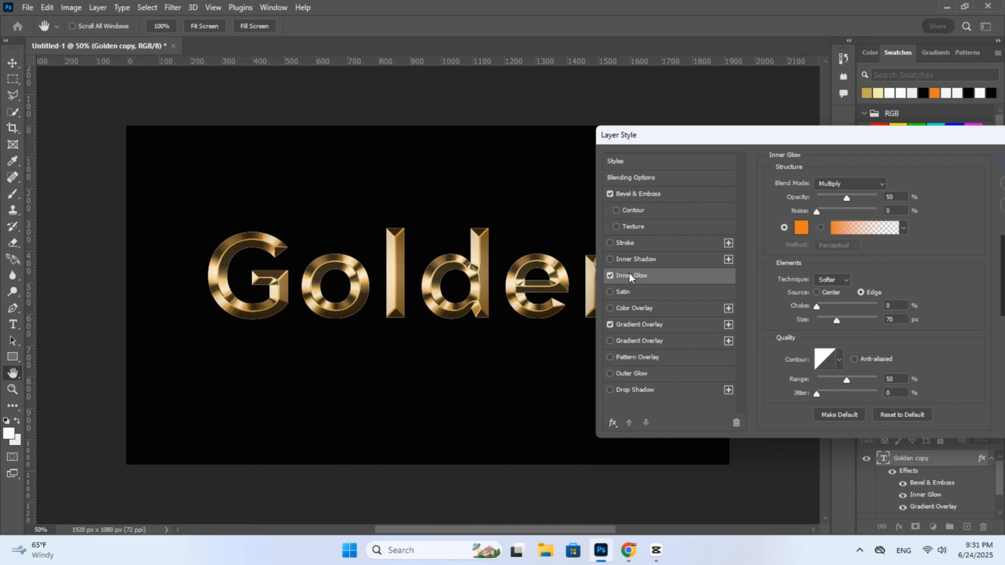
pyautogui.click(902, 415)
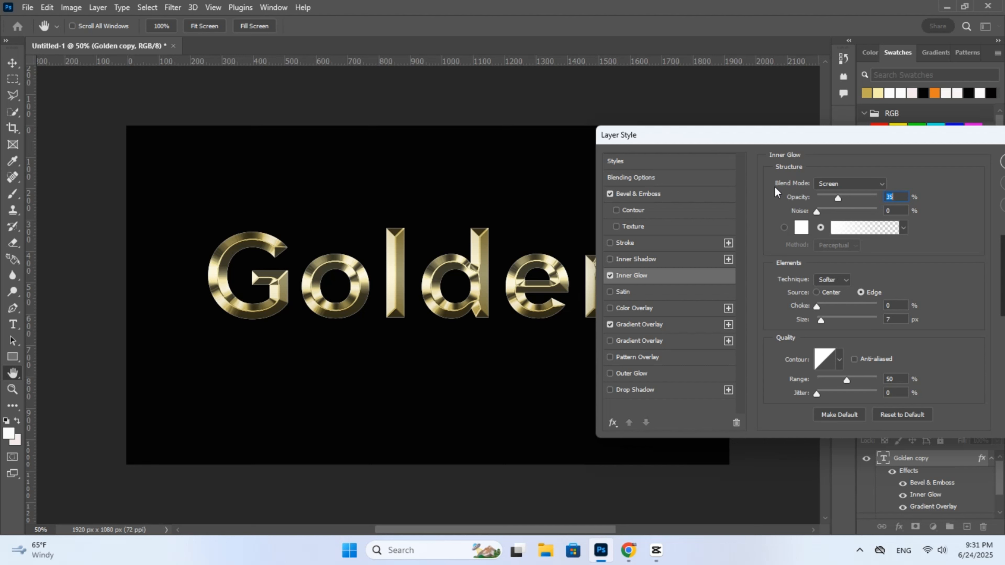
pyautogui.click(863, 186)
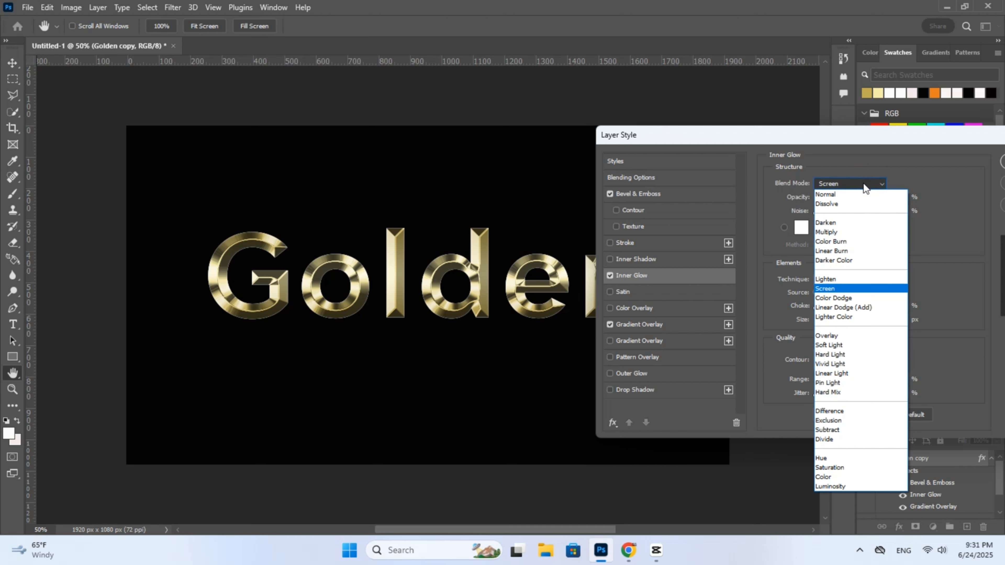
pyautogui.click(834, 232)
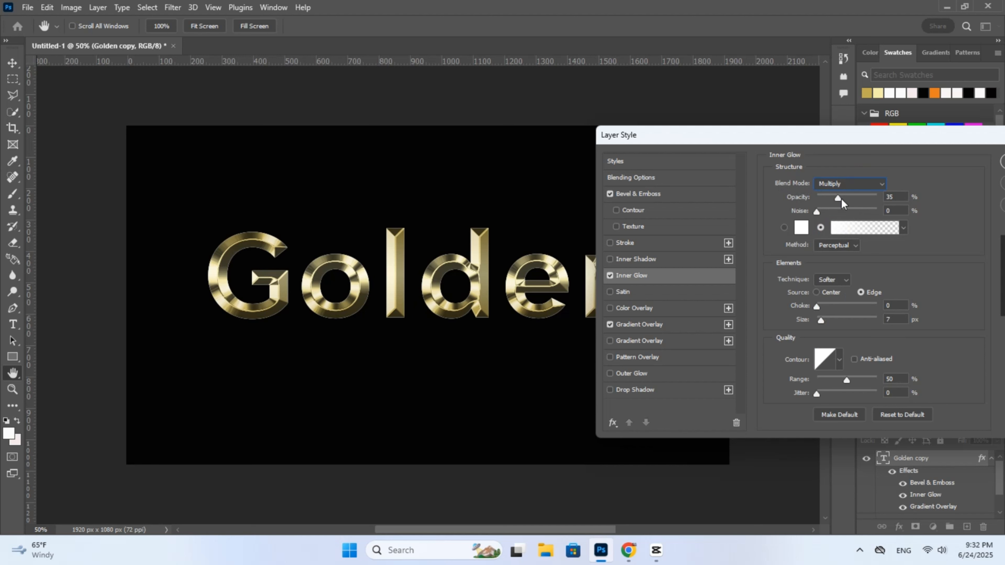
# Set the inner glow's opacity to 50% and its size to 70 px.
pyautogui.doubleClick(891, 197)
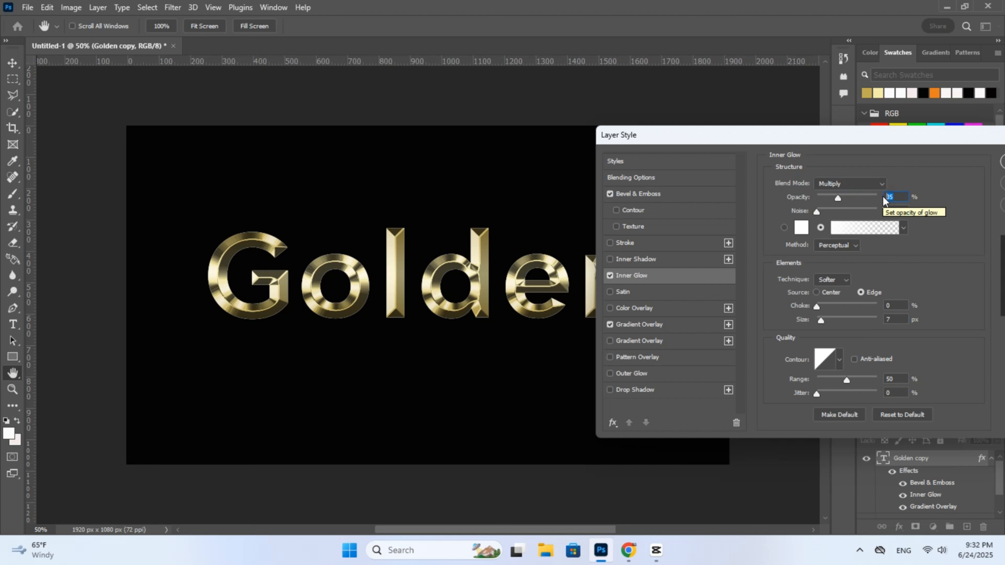
pyautogui.write('50')
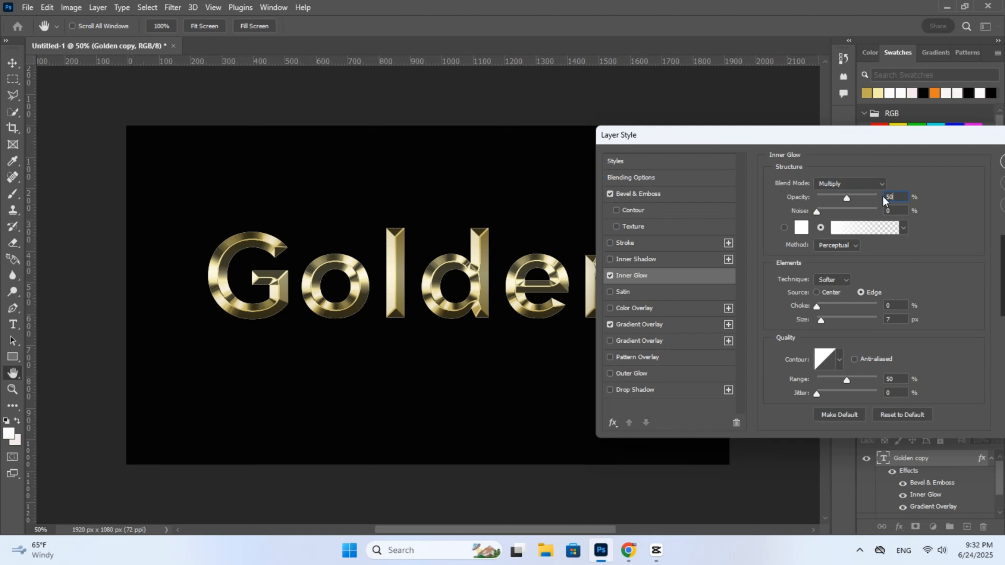
pyautogui.click(919, 243)
pyautogui.click(881, 320)
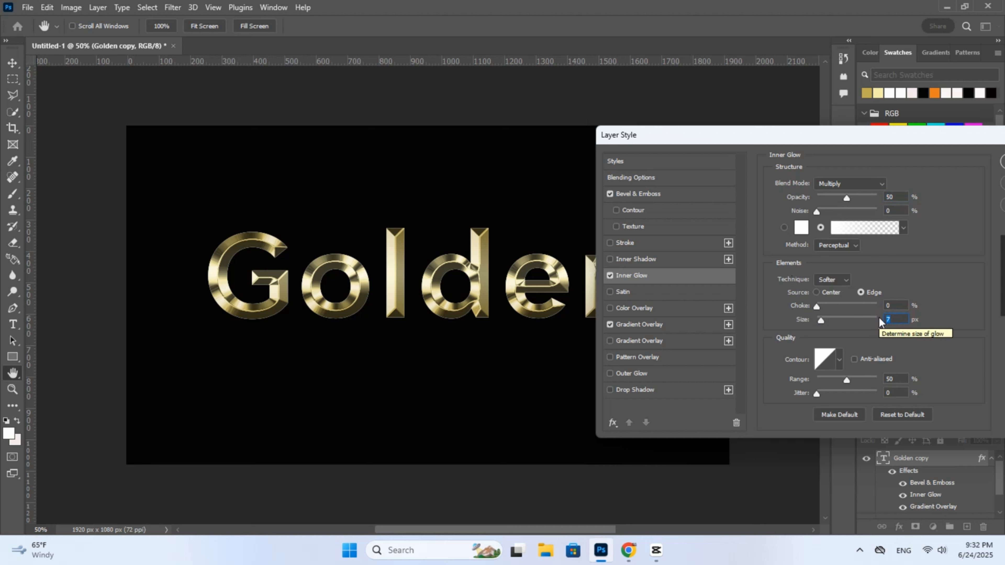
pyautogui.write('70')
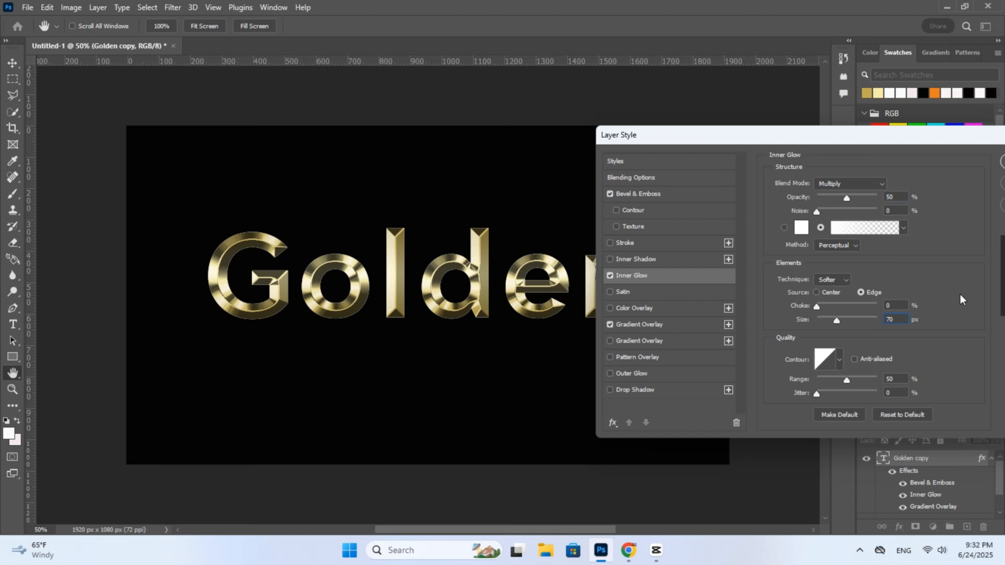
pyautogui.click(962, 299)
# Change the inner glow color to #e8801f and apply the Golden copy layer's style.
pyautogui.click(802, 228)
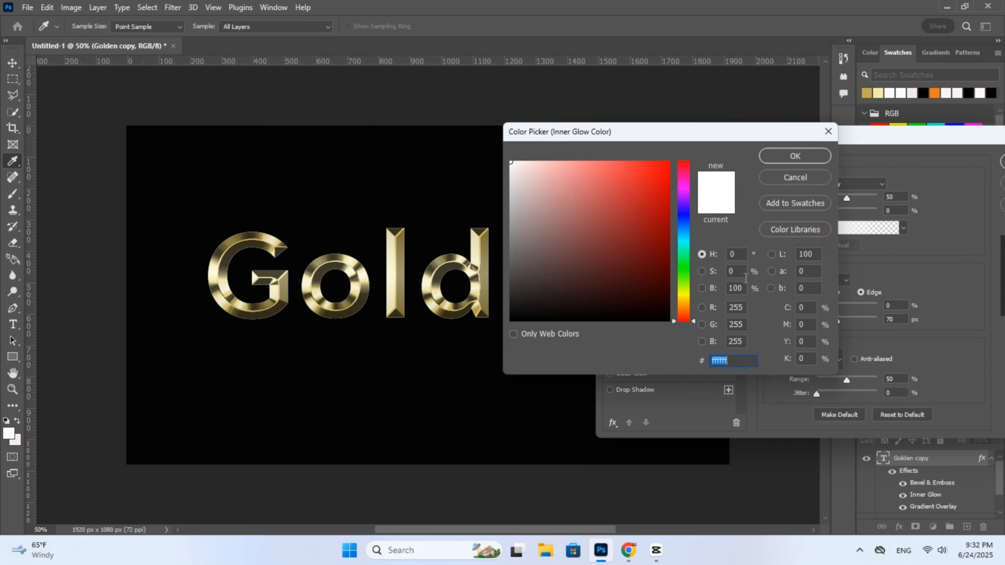
pyautogui.moveTo(733, 359); pyautogui.dragTo(709, 360)
pyautogui.write('e8')
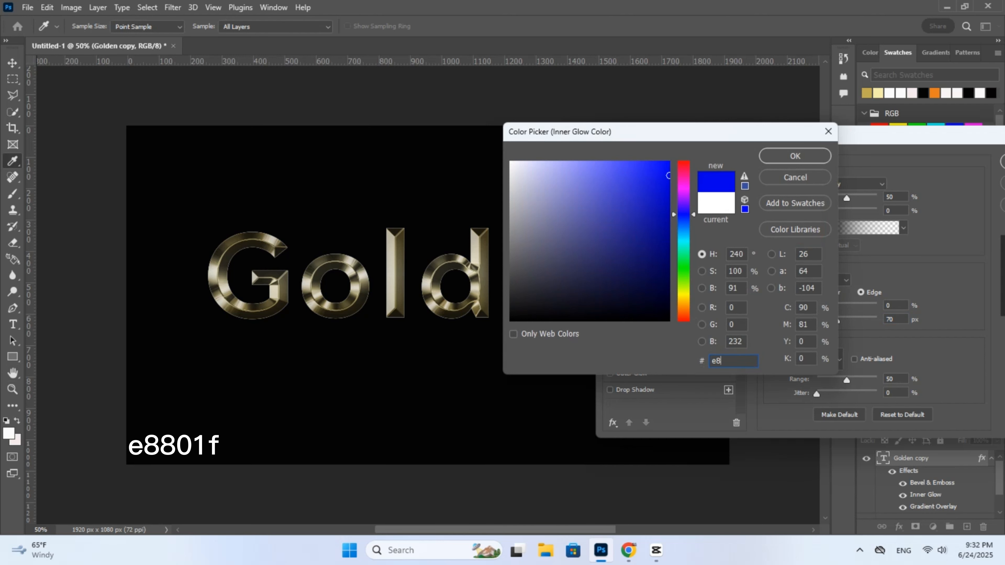
pyautogui.write('80')
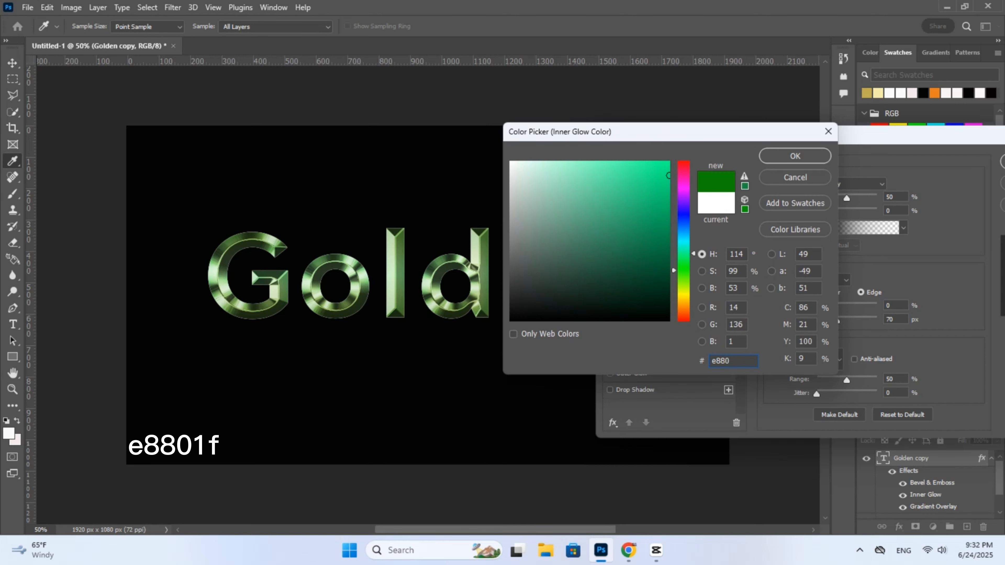
pyautogui.write('1f')
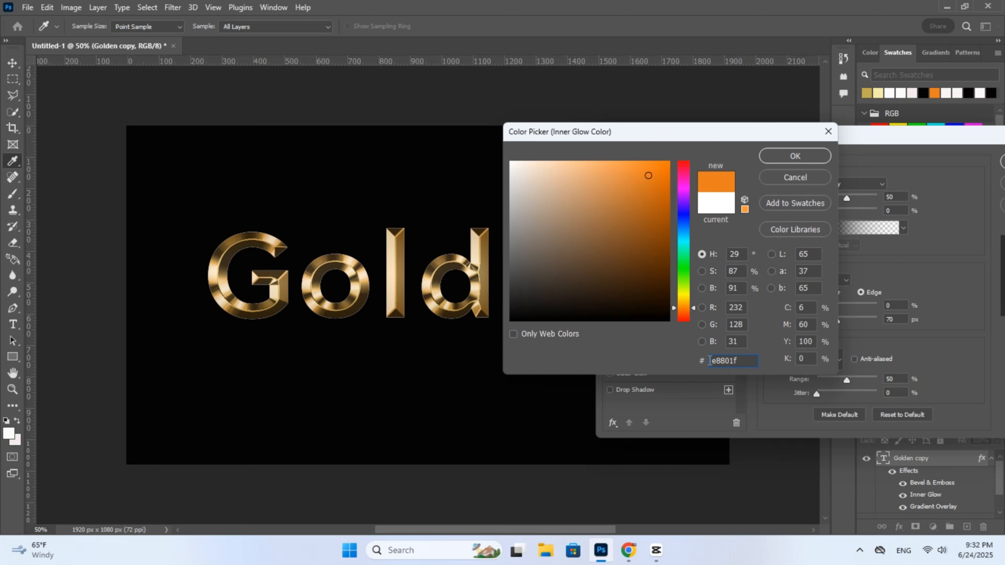
pyautogui.click(781, 159)
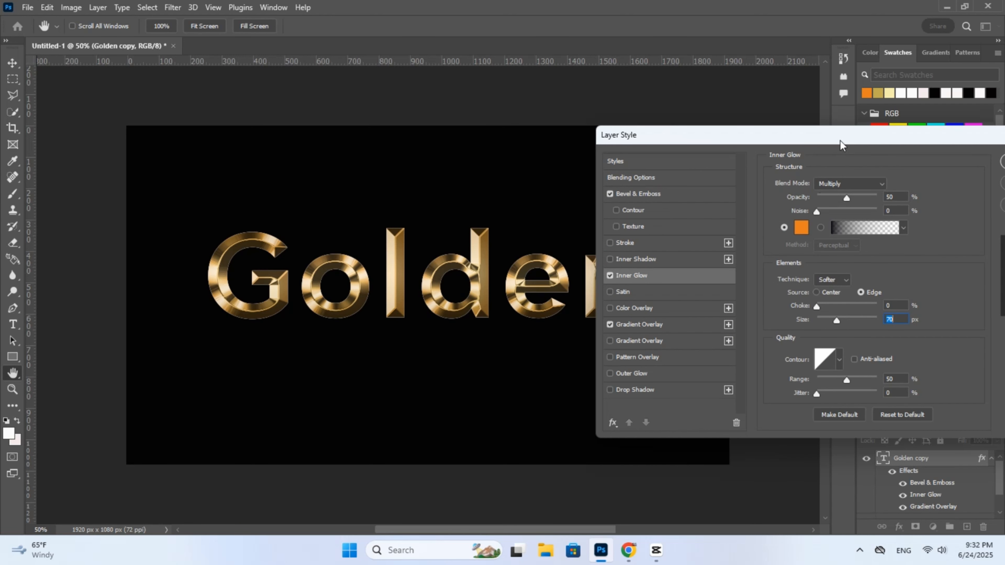
pyautogui.moveTo(816, 139); pyautogui.dragTo(548, 117)
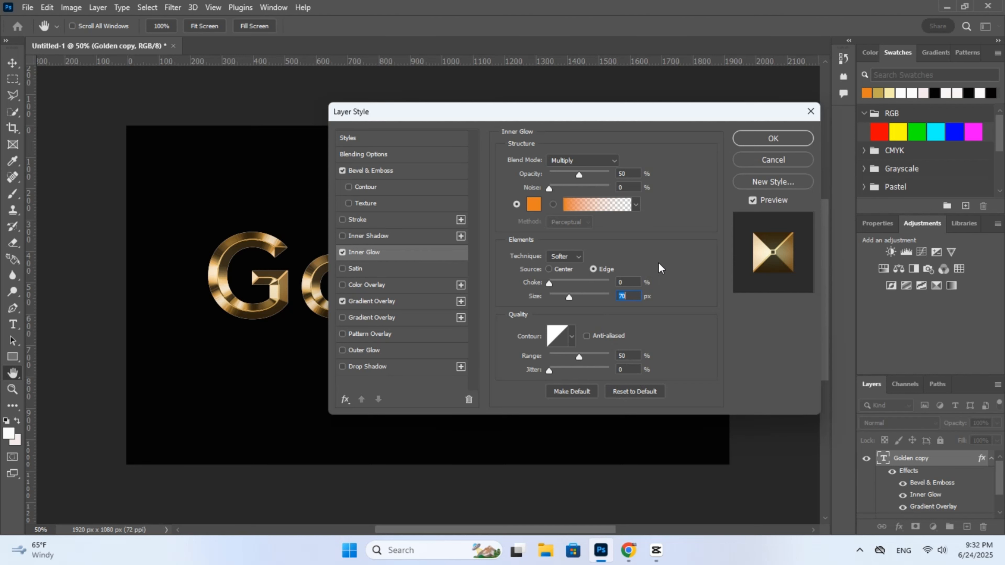
pyautogui.click(767, 139)
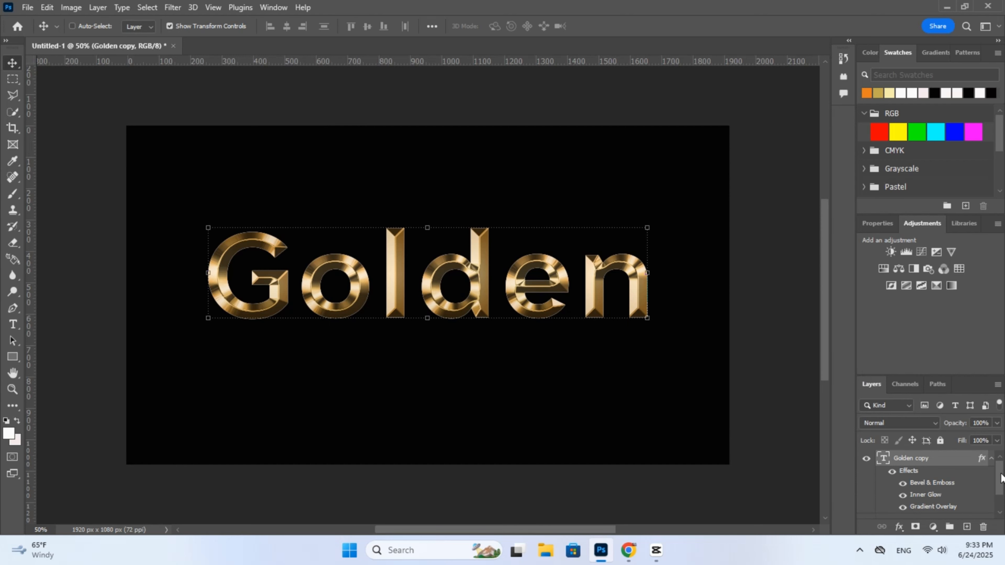
# Add a Stroke to the original Golden layer with the Gradient fill type and the Reflected gradient style.
pyautogui.moveTo(1001, 478); pyautogui.dragTo(1003, 496)
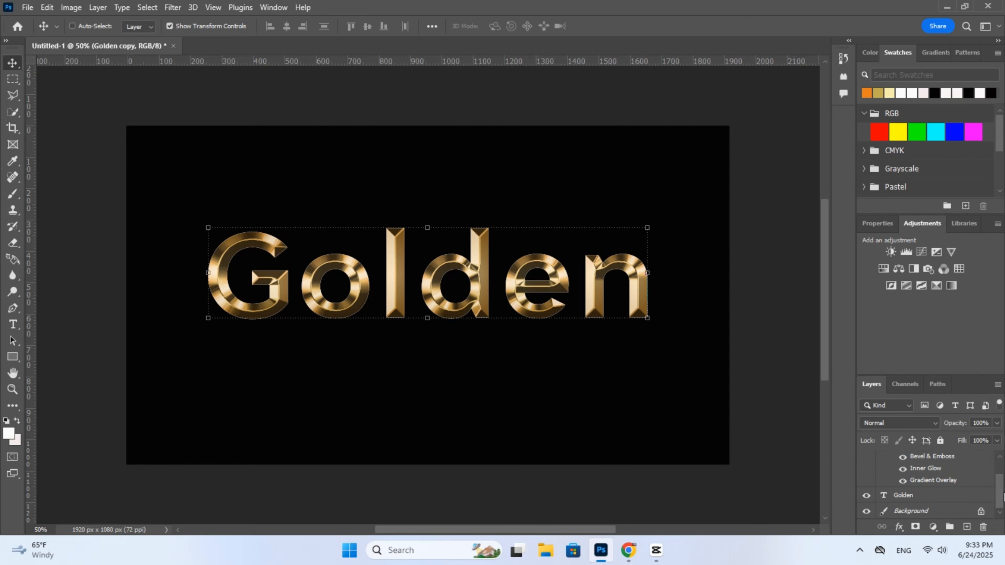
pyautogui.click(902, 497)
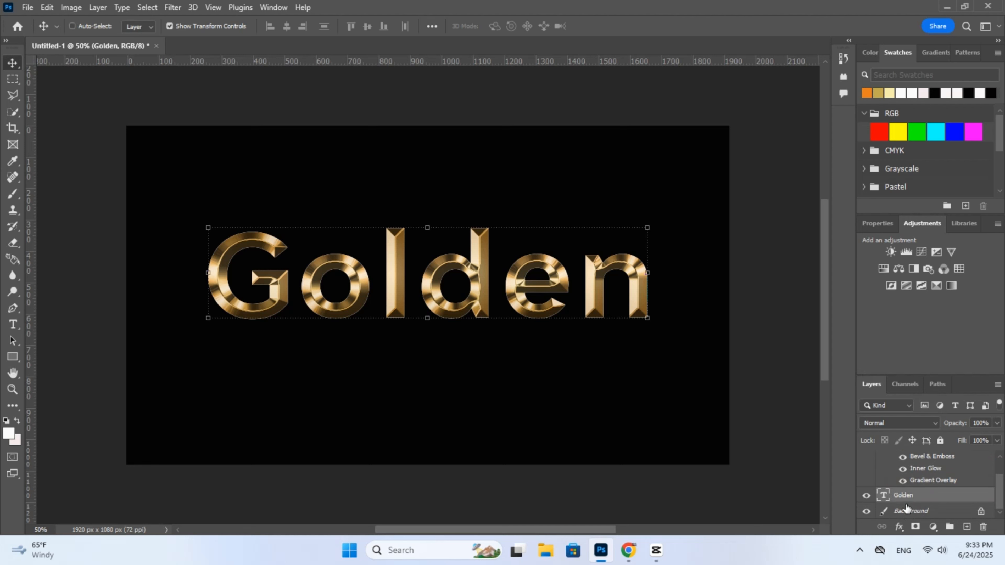
pyautogui.click(899, 527)
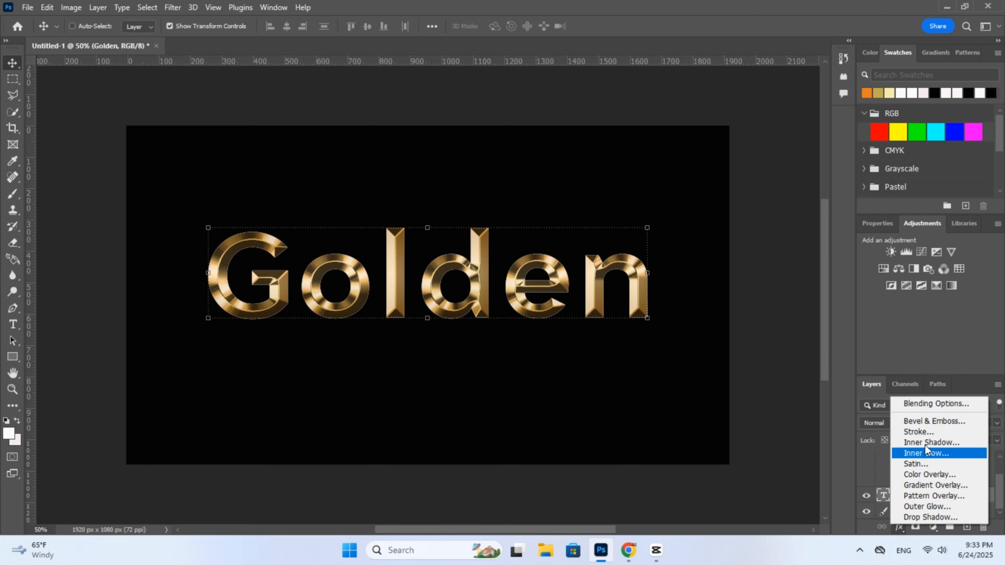
pyautogui.click(927, 433)
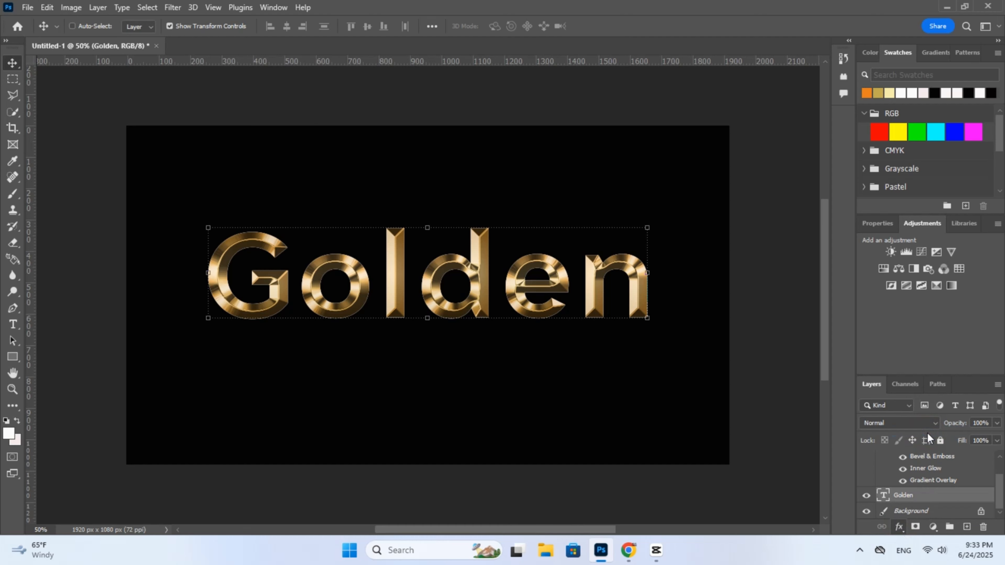
pyautogui.click(558, 232)
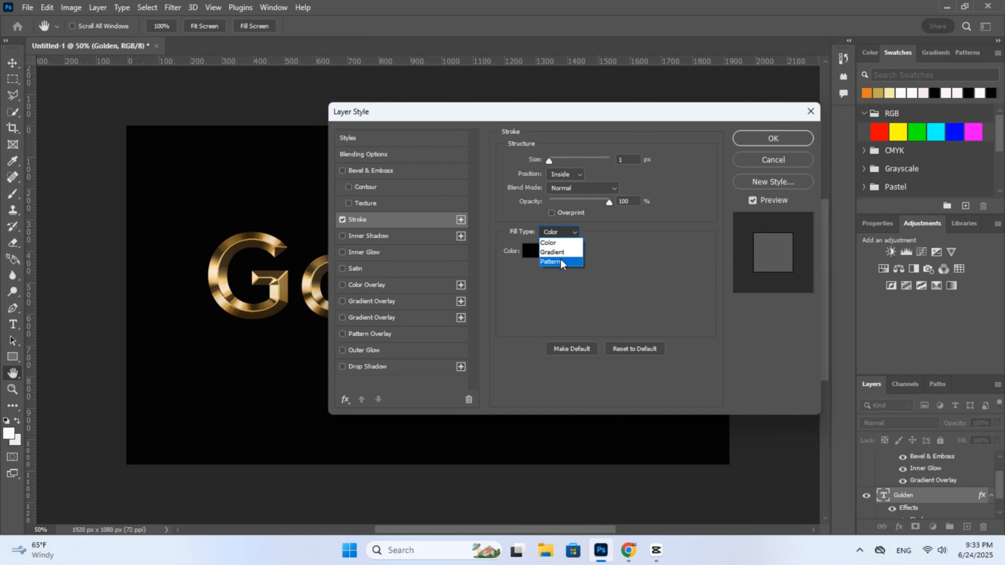
pyautogui.click(552, 252)
pyautogui.click(573, 266)
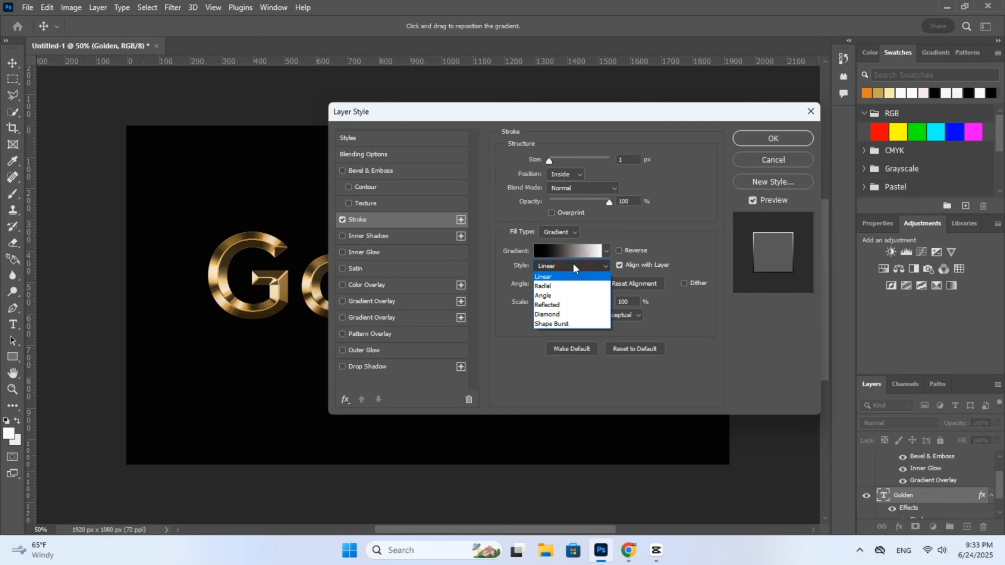
pyautogui.click(566, 305)
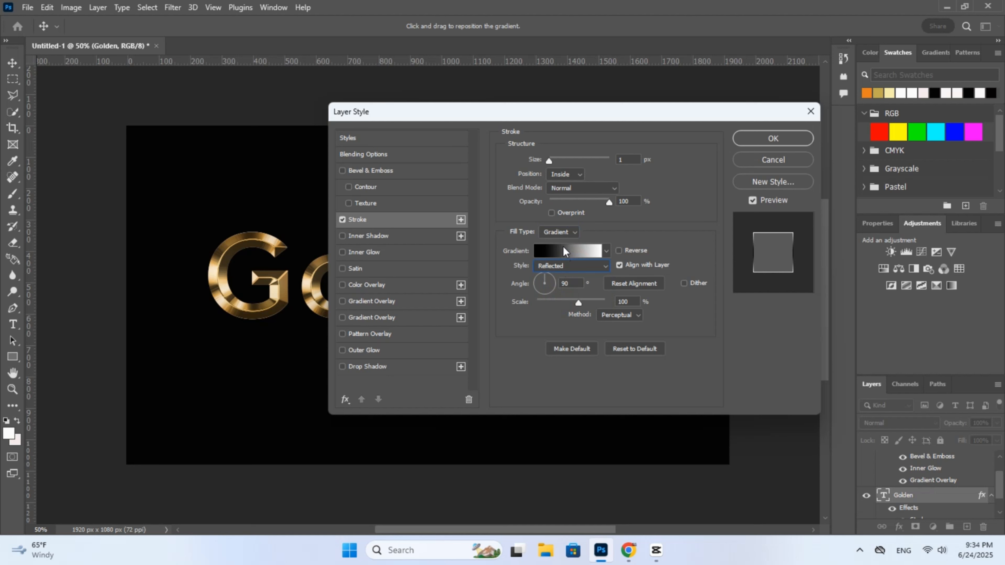
# Position the stroke Outside the letters and set its size to 8 px.
pyautogui.click(569, 176)
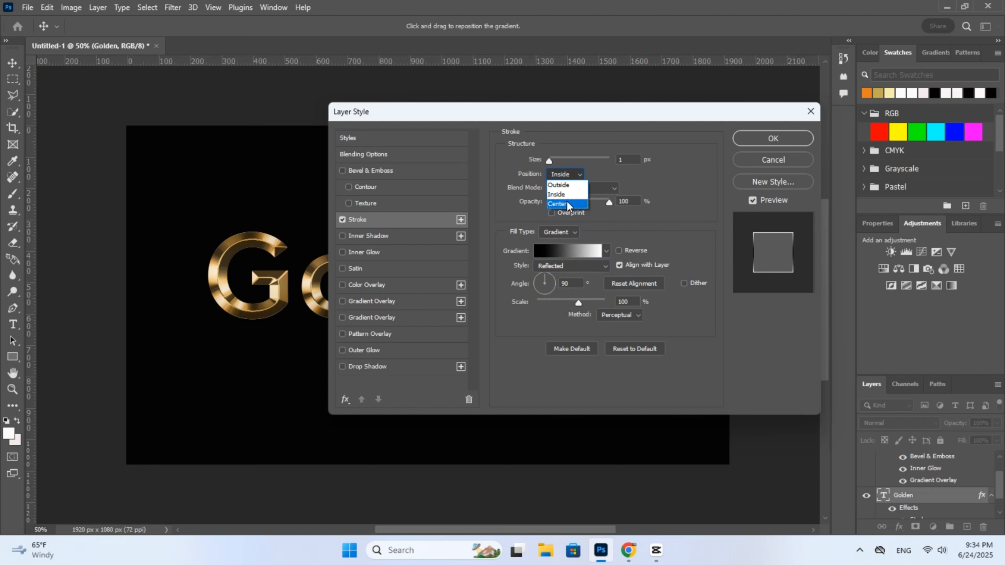
pyautogui.click(566, 184)
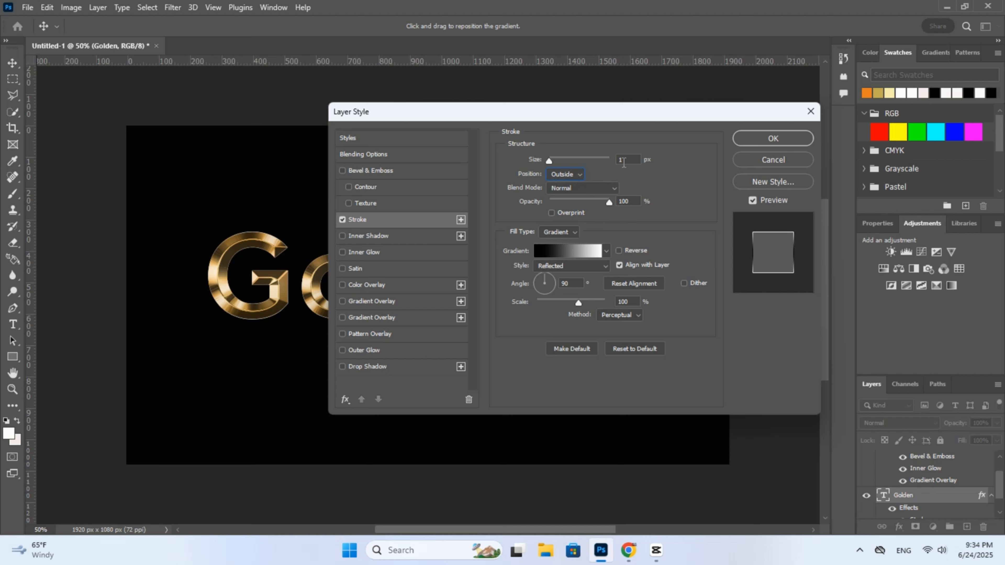
pyautogui.click(618, 161)
pyautogui.write('8')
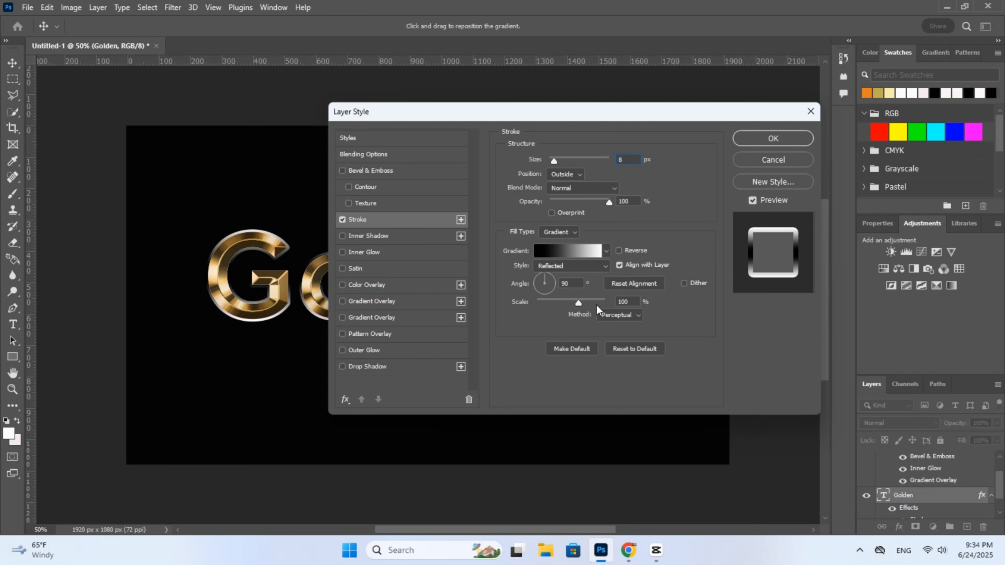
# Apply the second of the three custom gold gradient presets, after the Neutrals group, to the stroke.
pyautogui.click(552, 252)
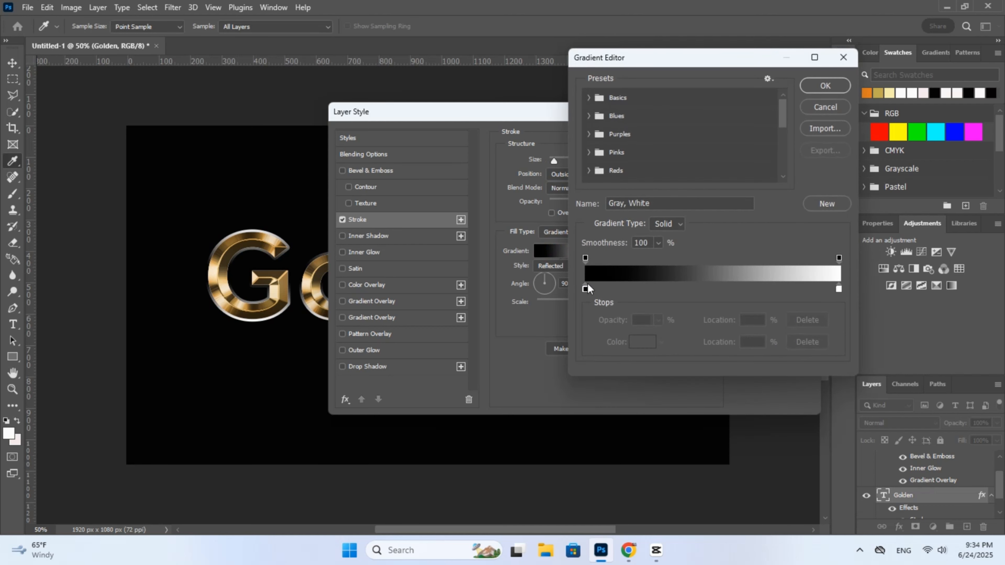
pyautogui.moveTo(788, 103); pyautogui.dragTo(801, 155)
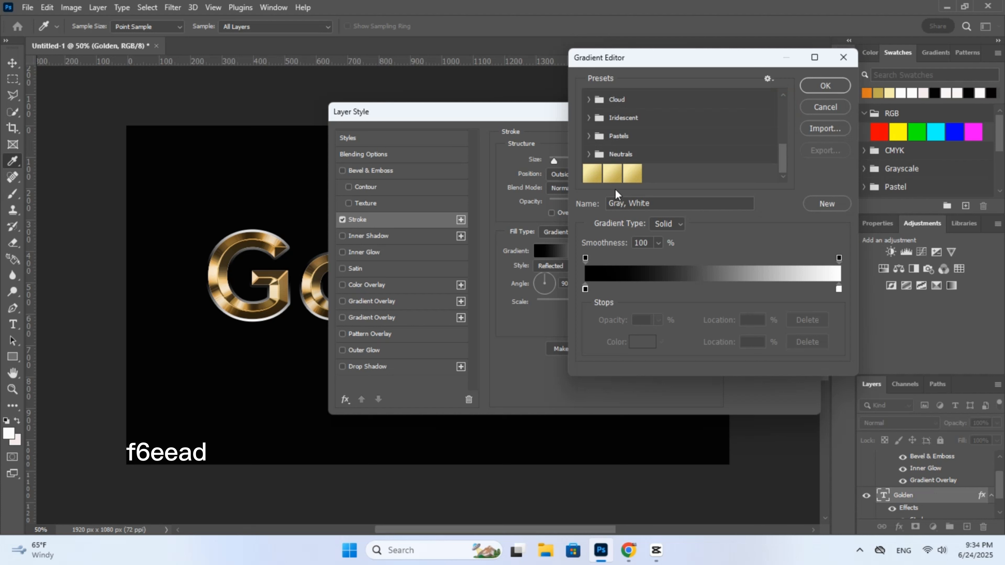
pyautogui.click(616, 174)
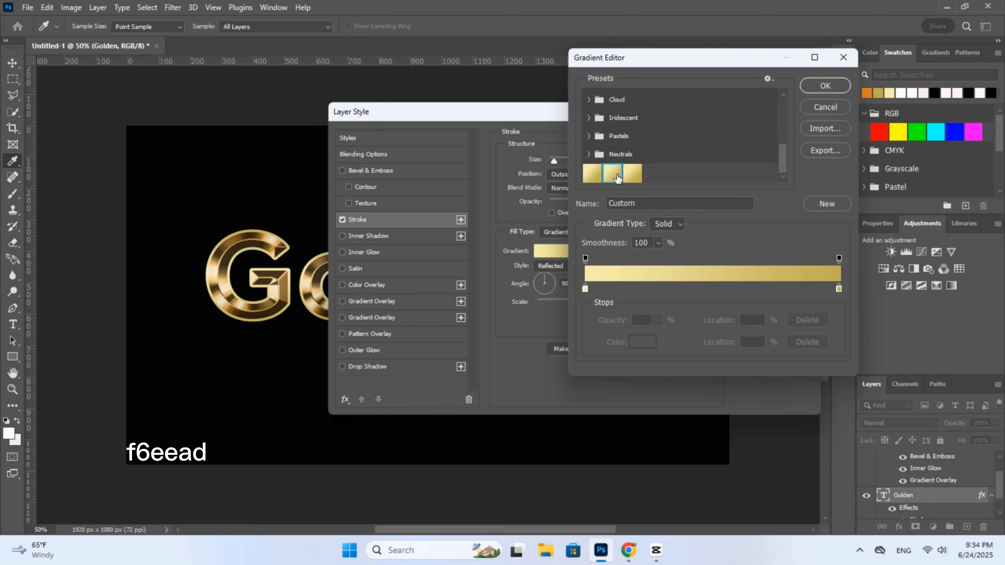
pyautogui.click(826, 86)
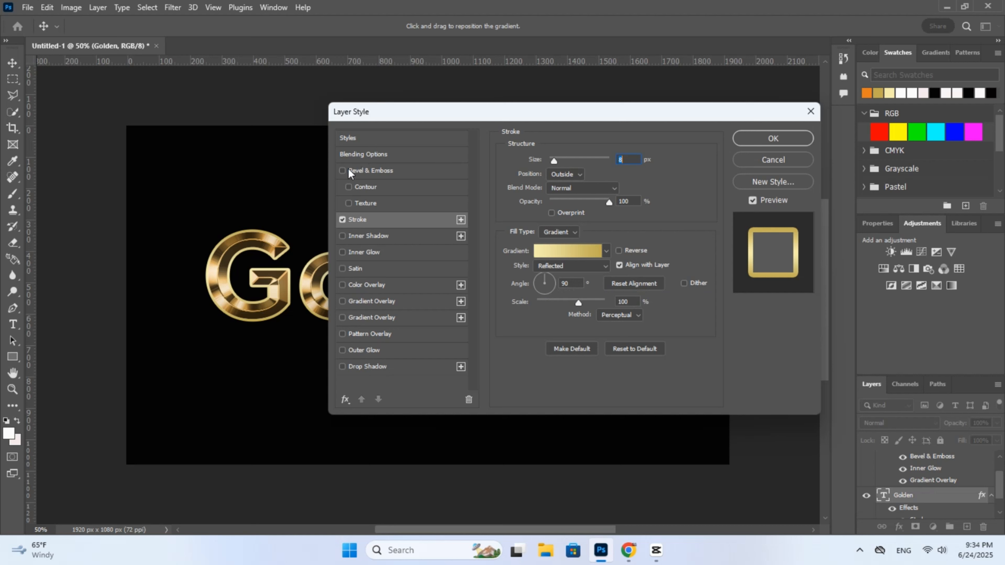
# Add Bevel & Emboss to the Golden layer with the Stroke Emboss style, Chisel Hard technique and a size of 8 px.
pyautogui.click(382, 171)
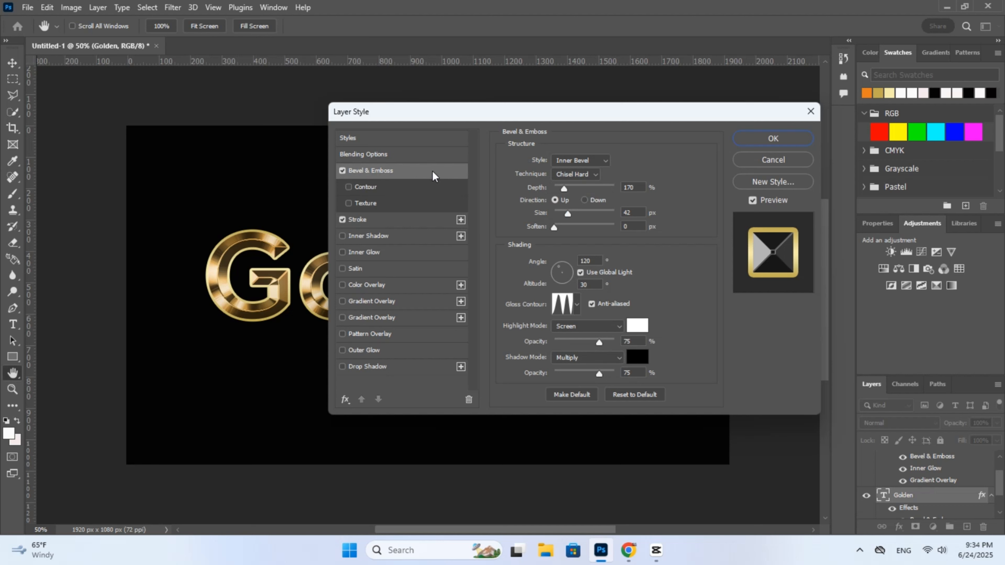
pyautogui.click(581, 161)
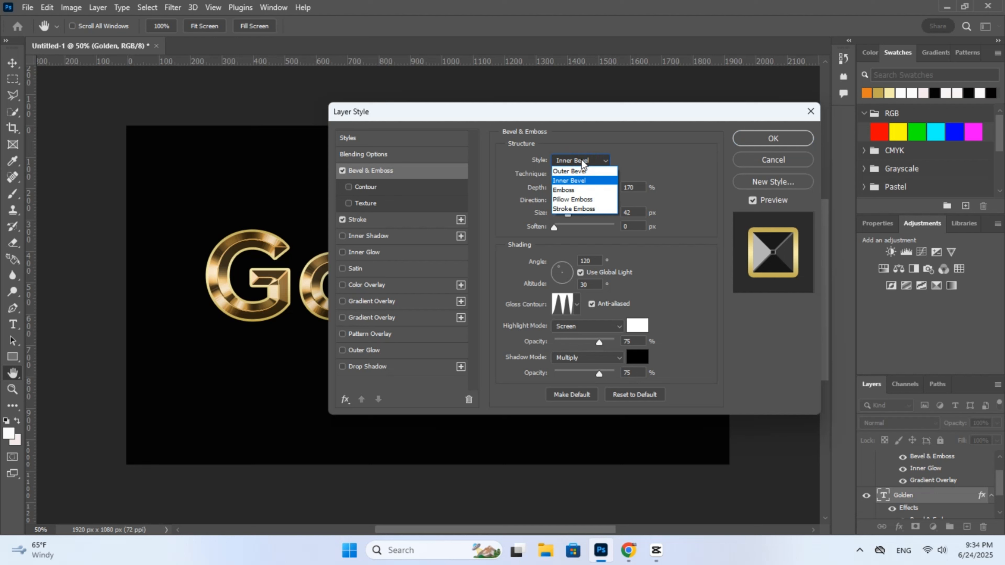
pyautogui.click(582, 209)
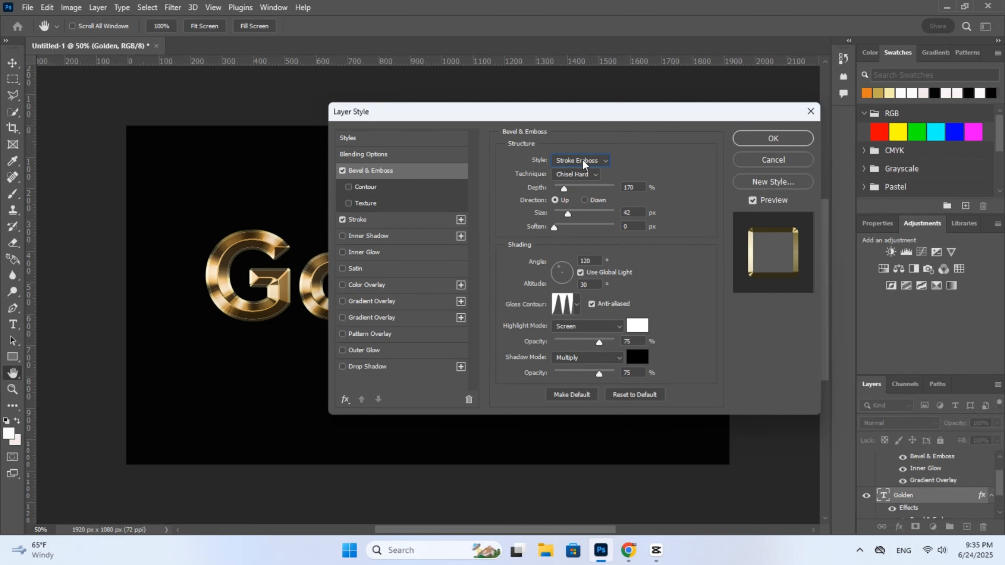
pyautogui.click(570, 177)
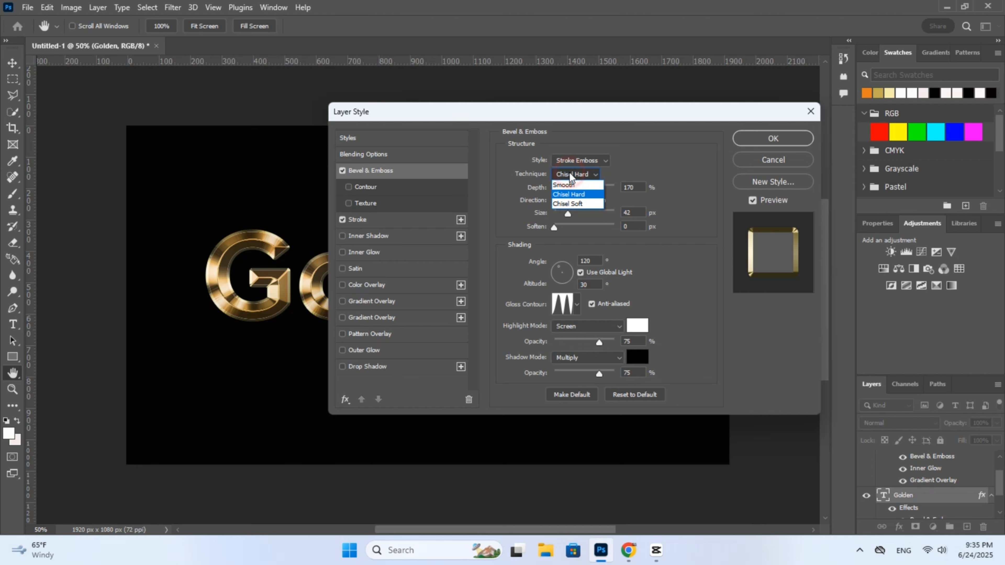
pyautogui.click(571, 193)
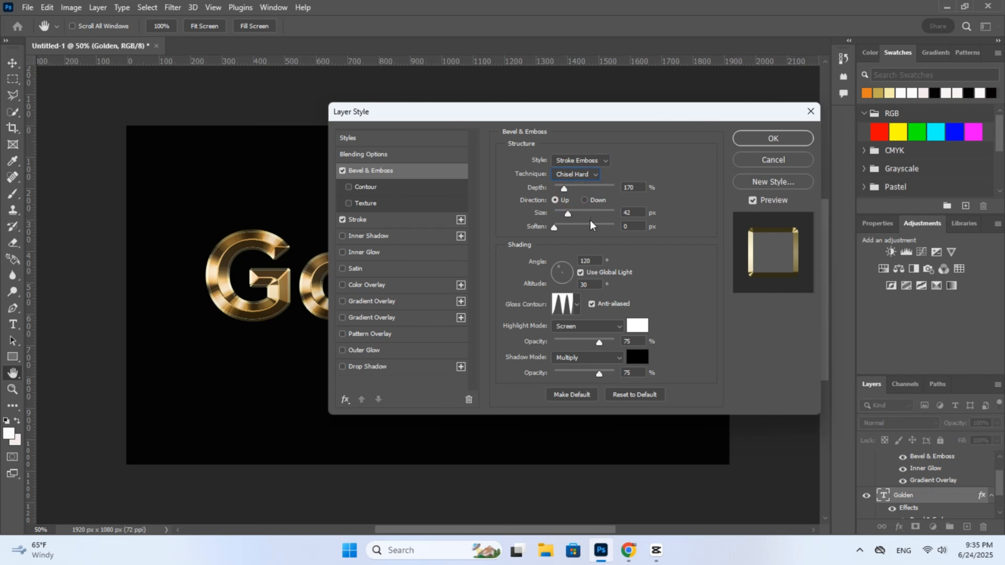
pyautogui.click(623, 212)
pyautogui.write('8')
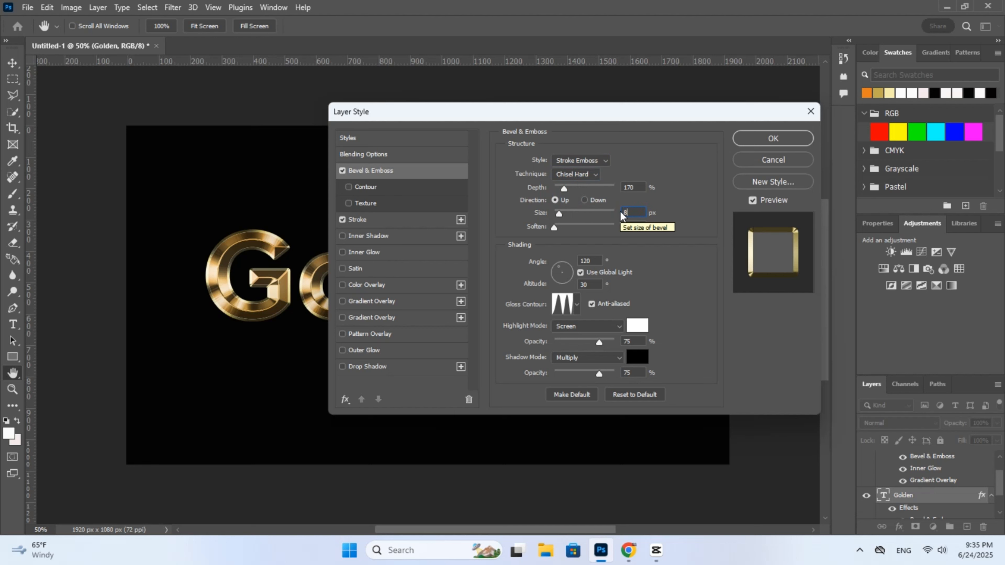
# Enable Contour for the Golden layer's bevel and add an Outer Glow with 40% opacity.
pyautogui.click(348, 187)
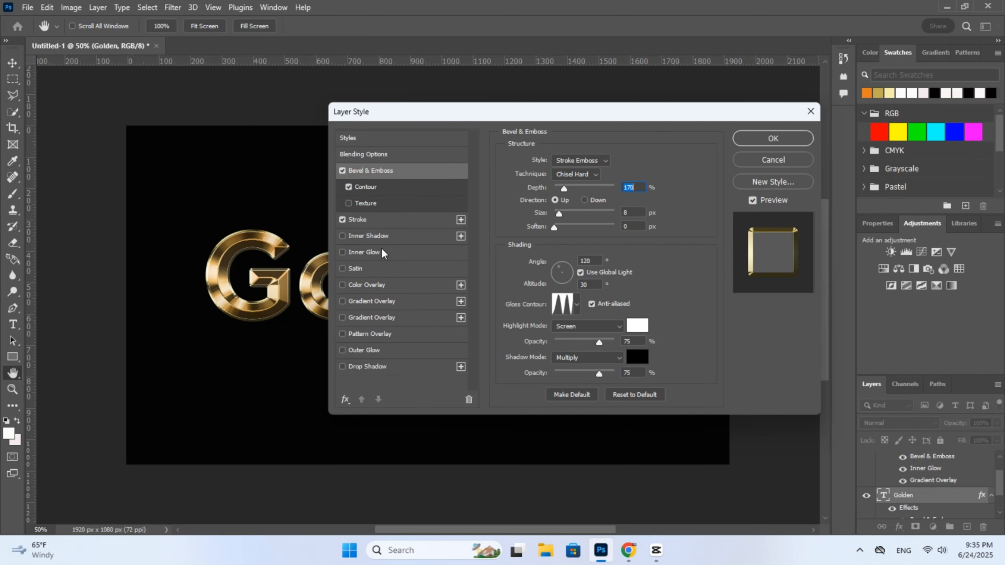
pyautogui.click(362, 350)
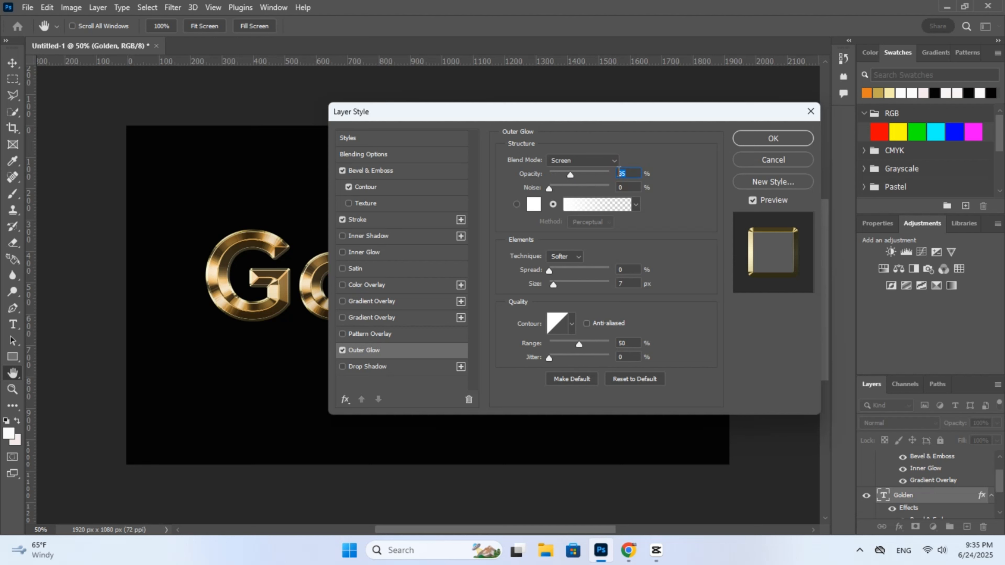
pyautogui.write('40')
# Set the Outer Glow to the solid orange color e8801f.
pyautogui.click(532, 204)
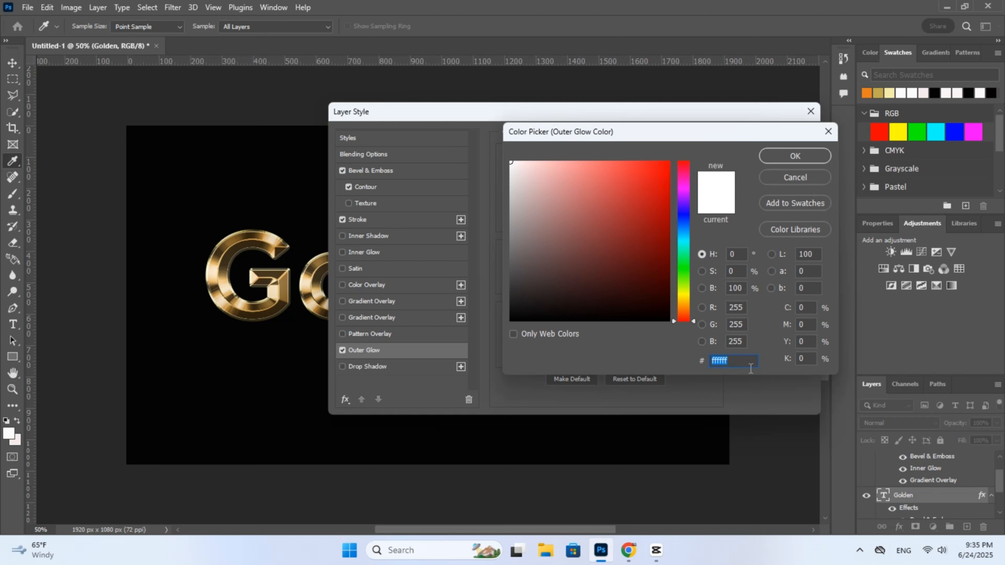
pyautogui.write('e')
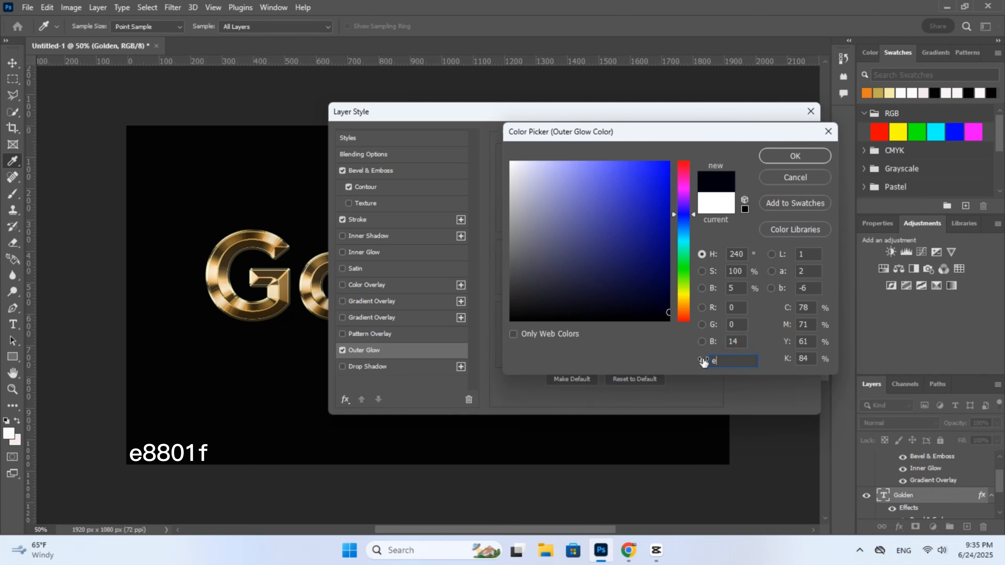
pyautogui.write('88')
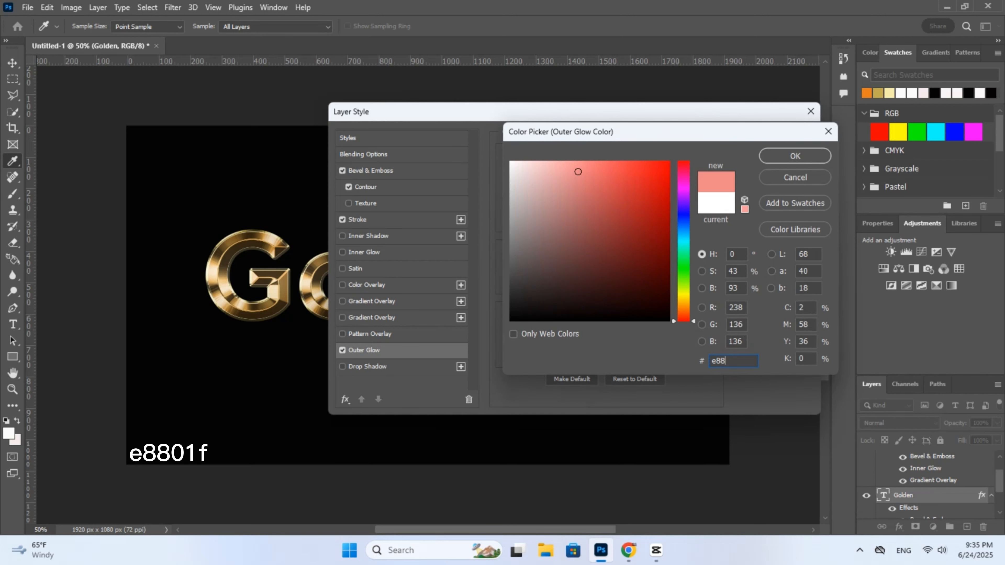
pyautogui.write('01f')
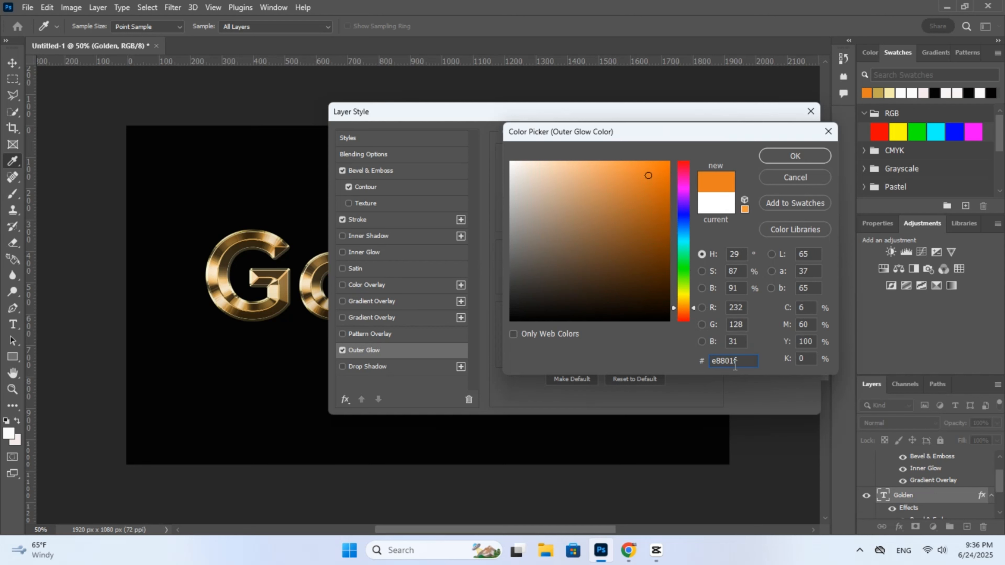
pyautogui.click(800, 155)
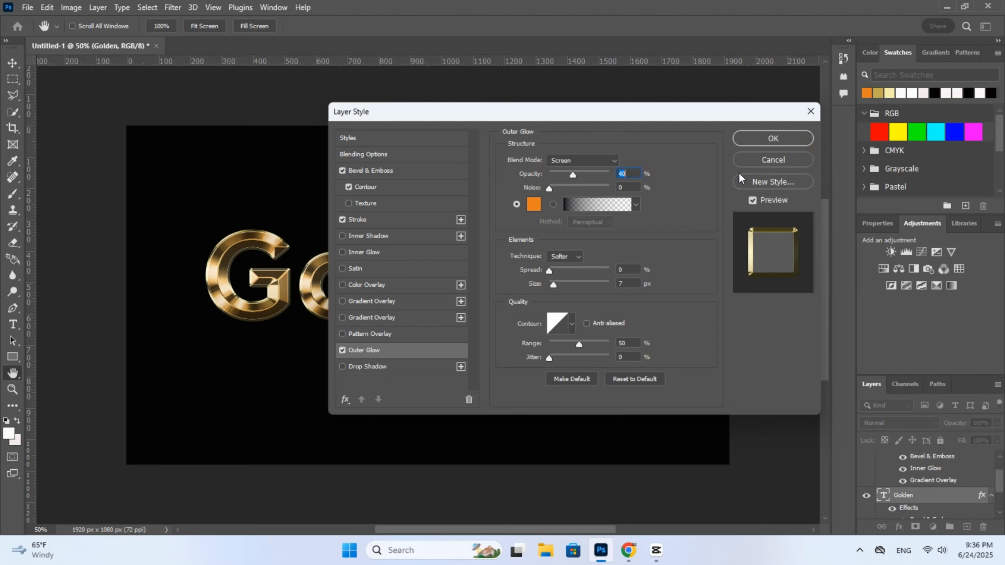
# Set the Outer Glow size to 70 px and apply the layer style to the Golden layer.
pyautogui.click(553, 284)
pyautogui.moveTo(557, 284); pyautogui.dragTo(569, 284)
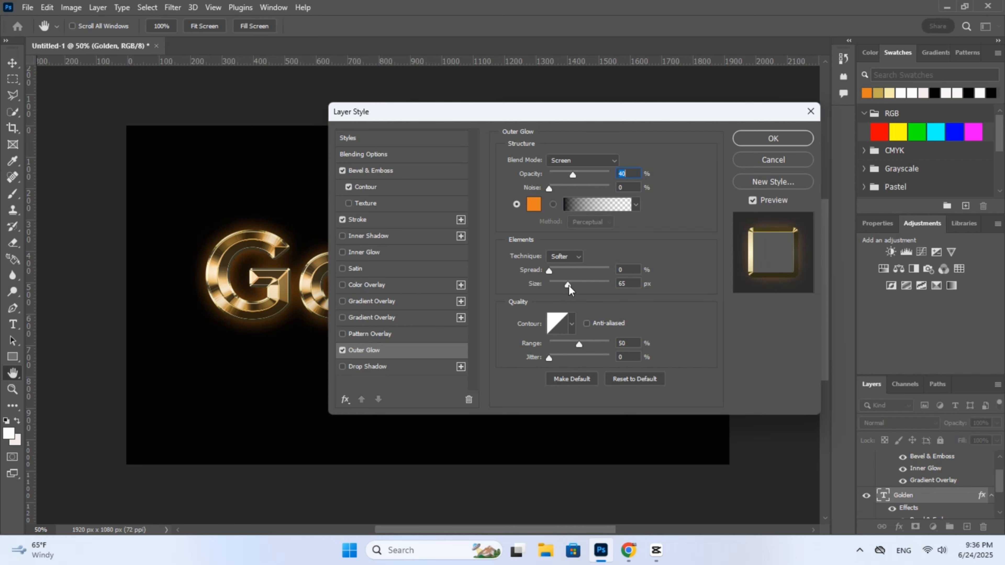
pyautogui.click(568, 285)
pyautogui.write('70')
pyautogui.click(754, 138)
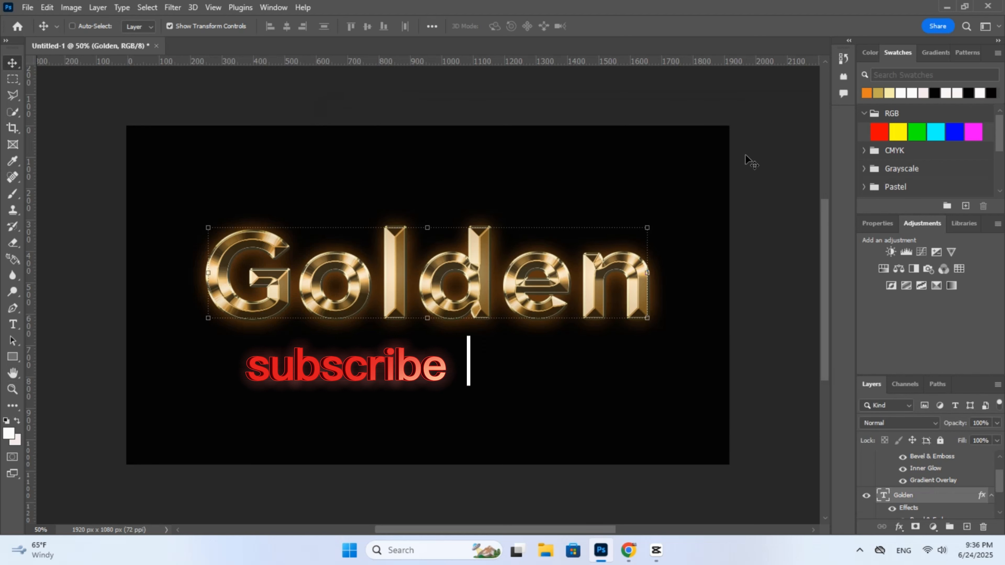